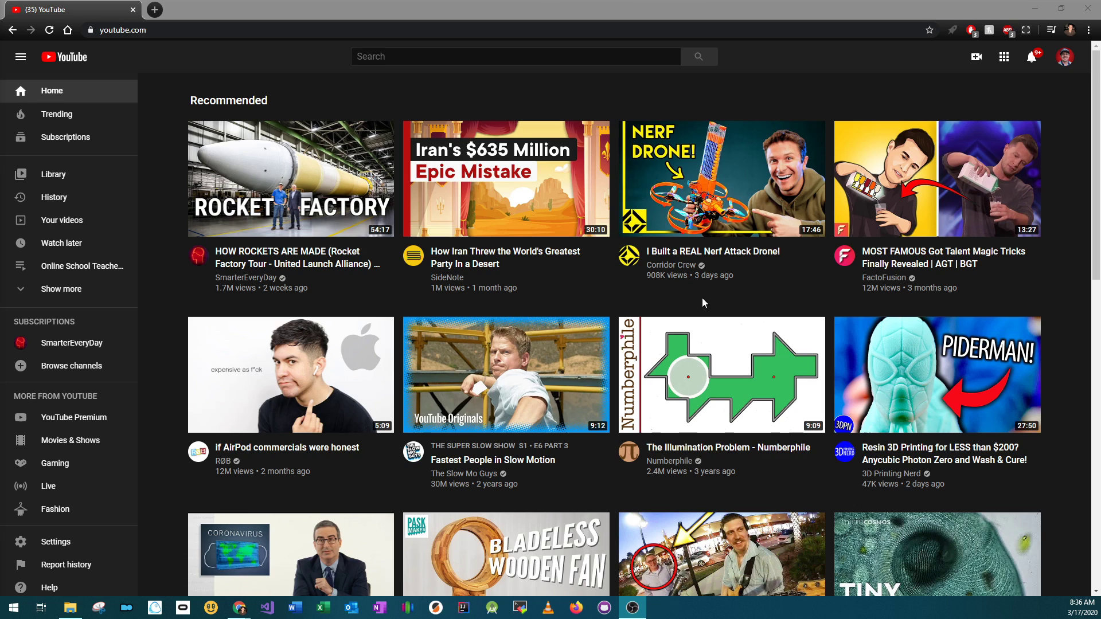
{"action": "left_click", "coordinate": [1064, 64]}
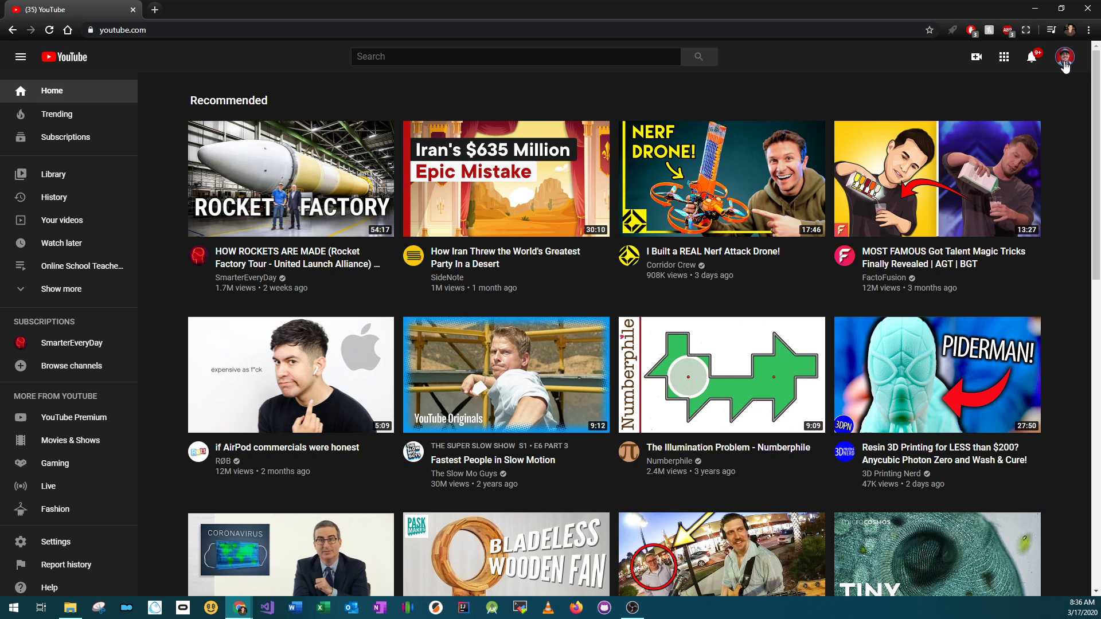
{"action": "left_click", "coordinate": [1063, 64]}
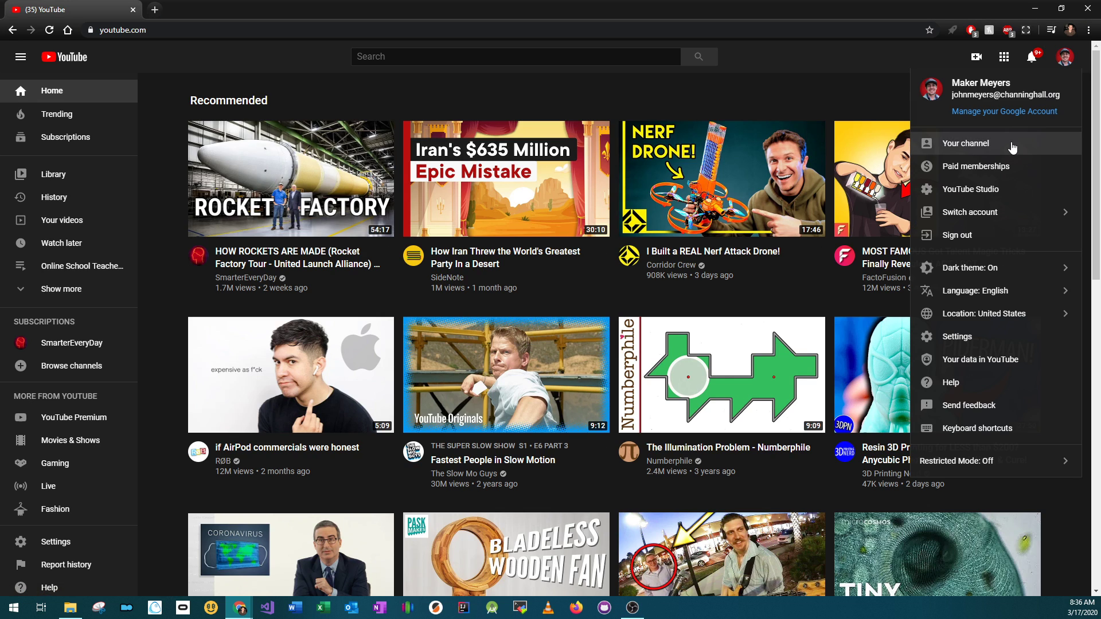
{"action": "left_click", "coordinate": [853, 75]}
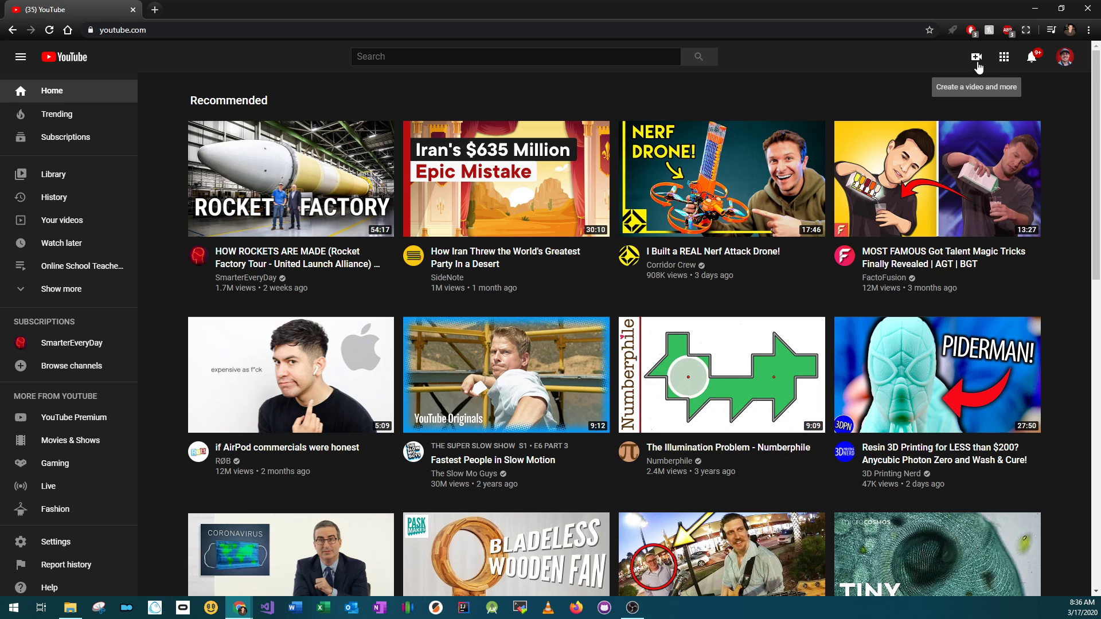
{"action": "left_click", "coordinate": [1066, 58]}
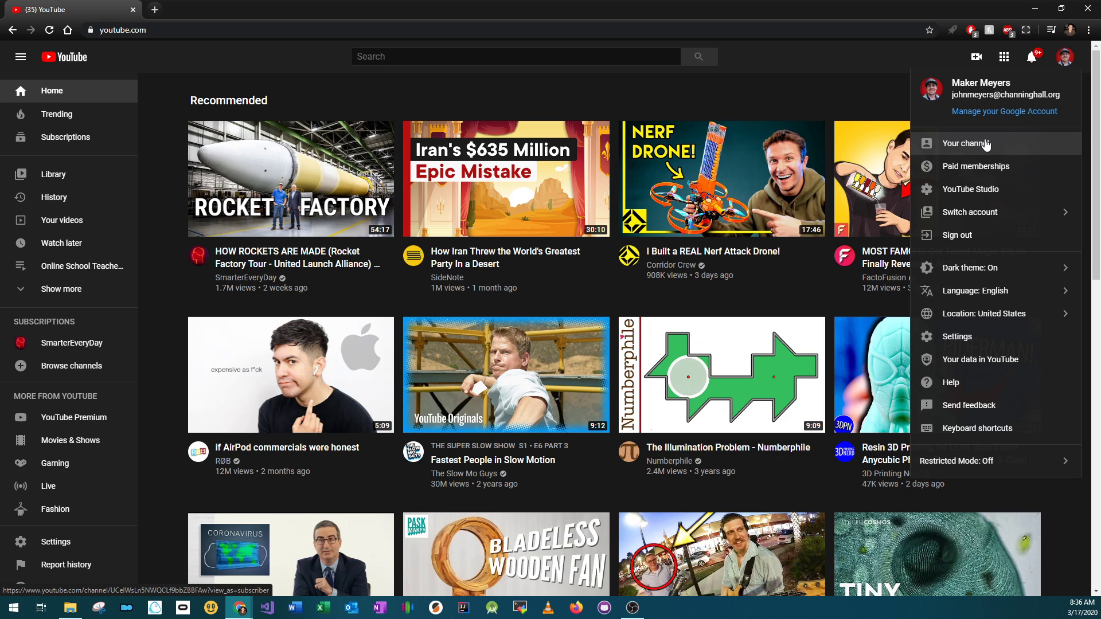
Open the video upload dialog from the create menu
{"action": "left_click", "coordinate": [976, 58]}
{"action": "left_click", "coordinate": [976, 57]}
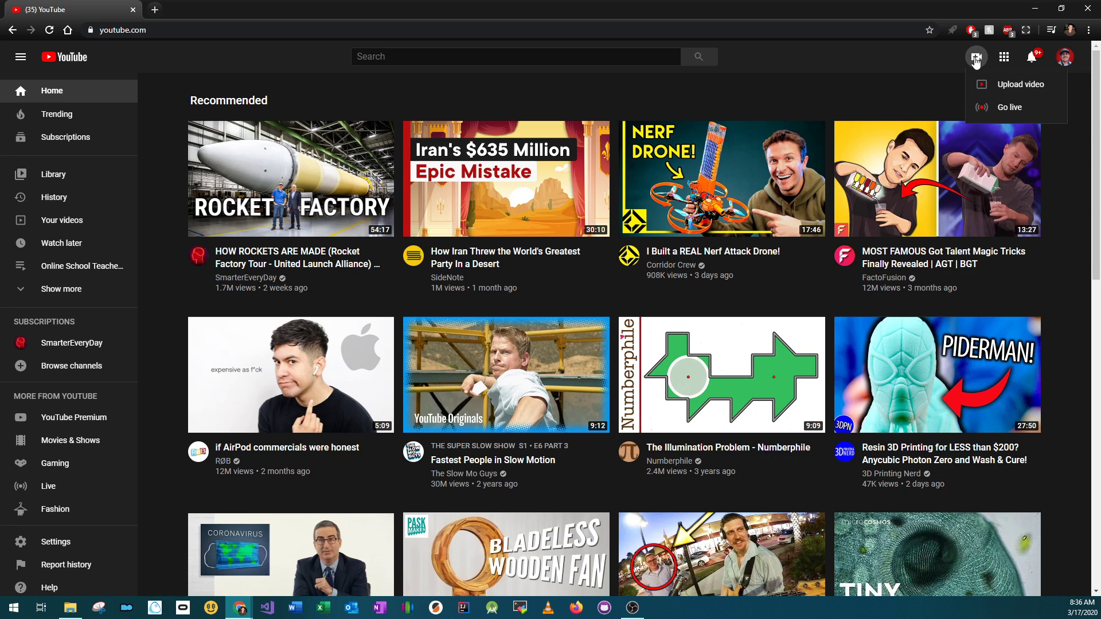
{"action": "left_click", "coordinate": [1000, 86]}
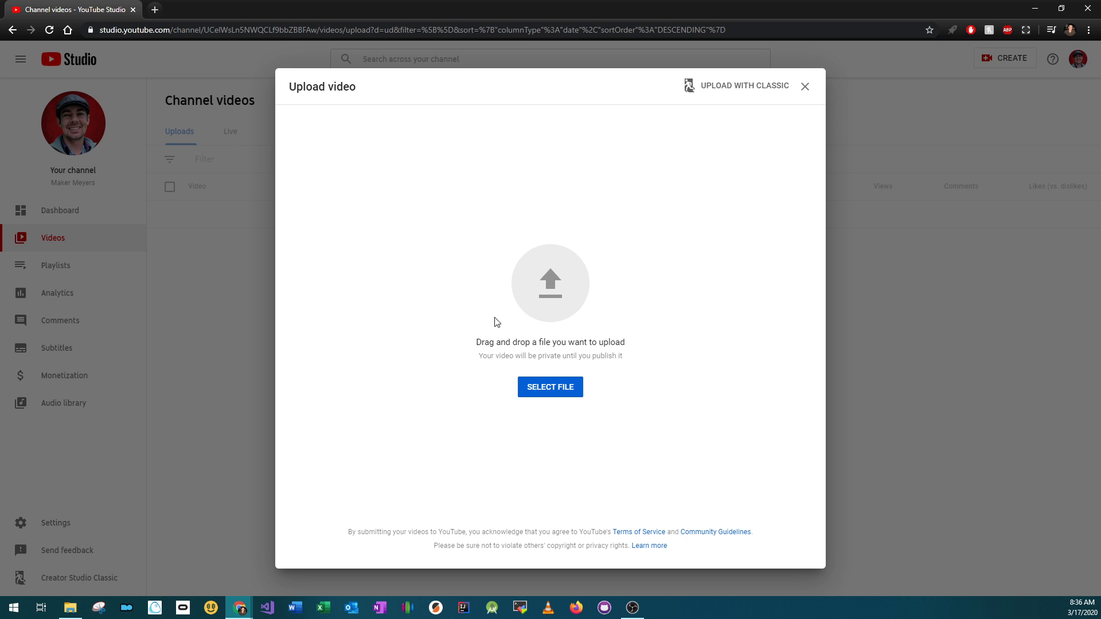
Upload the video file 'Scheduling Assignments to Post to Google Classroom at a Specified Time' from the Screen Capture folder
{"action": "left_click", "coordinate": [560, 389]}
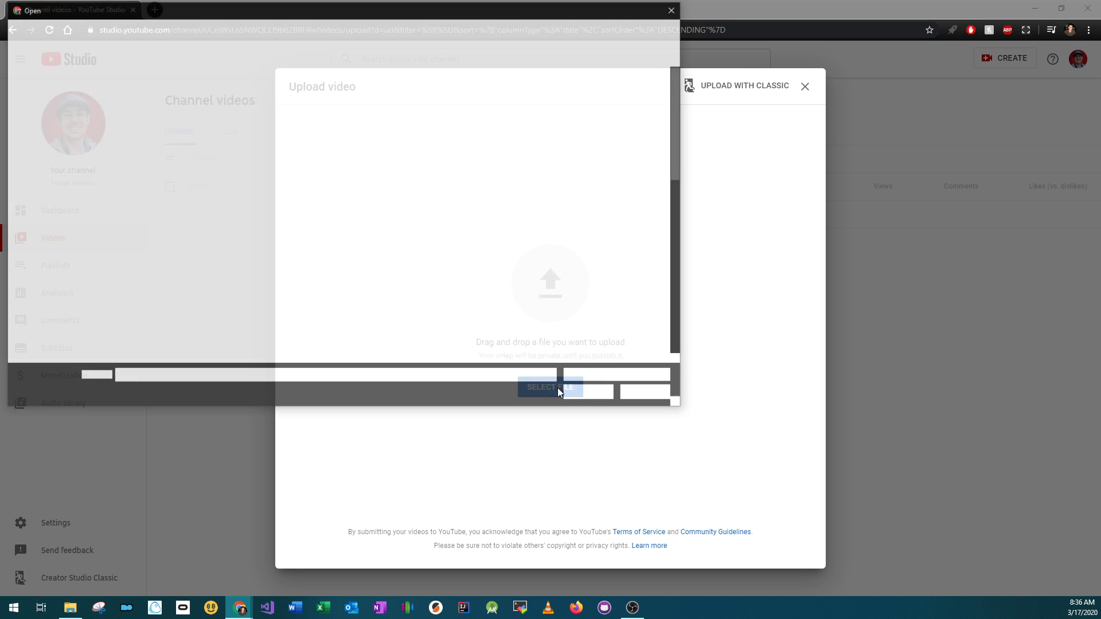
{"action": "left_click", "coordinate": [675, 8]}
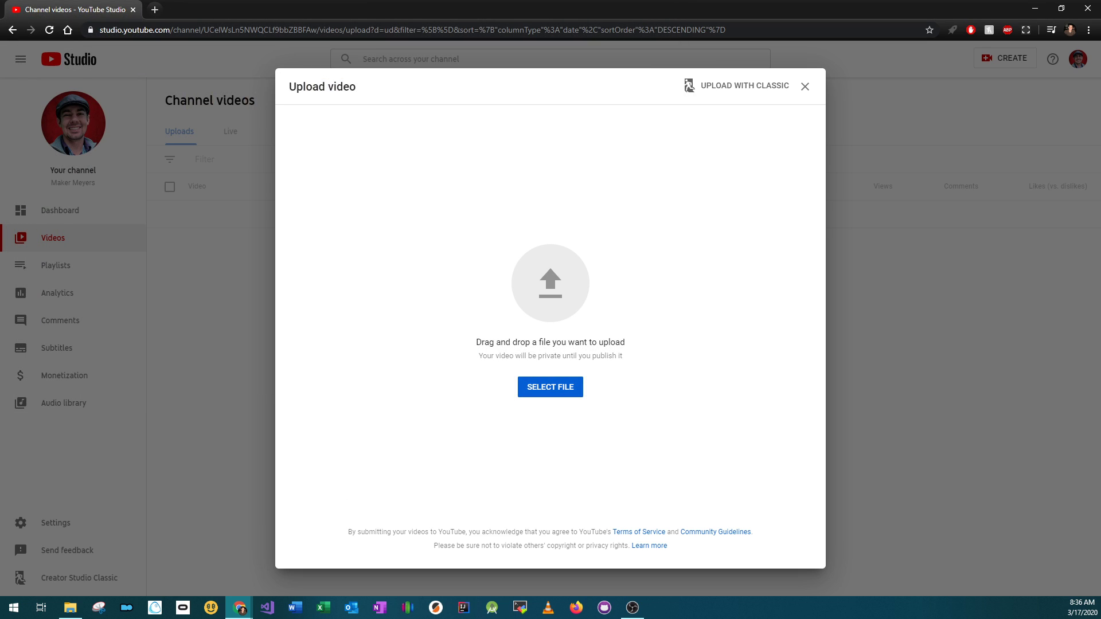
{"action": "key", "text": "alt+Tab"}
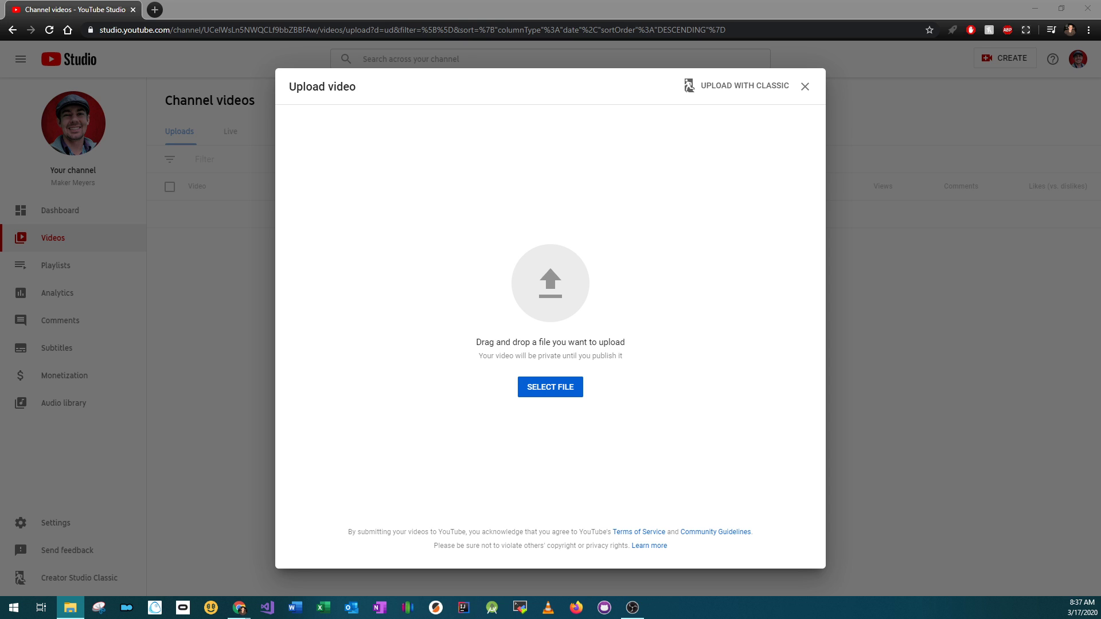
{"action": "left_click_drag", "start_coordinate": [330, 618], "coordinate": [532, 281]}
{"action": "left_click_drag", "start_coordinate": [817, 618], "coordinate": [849, 241]}
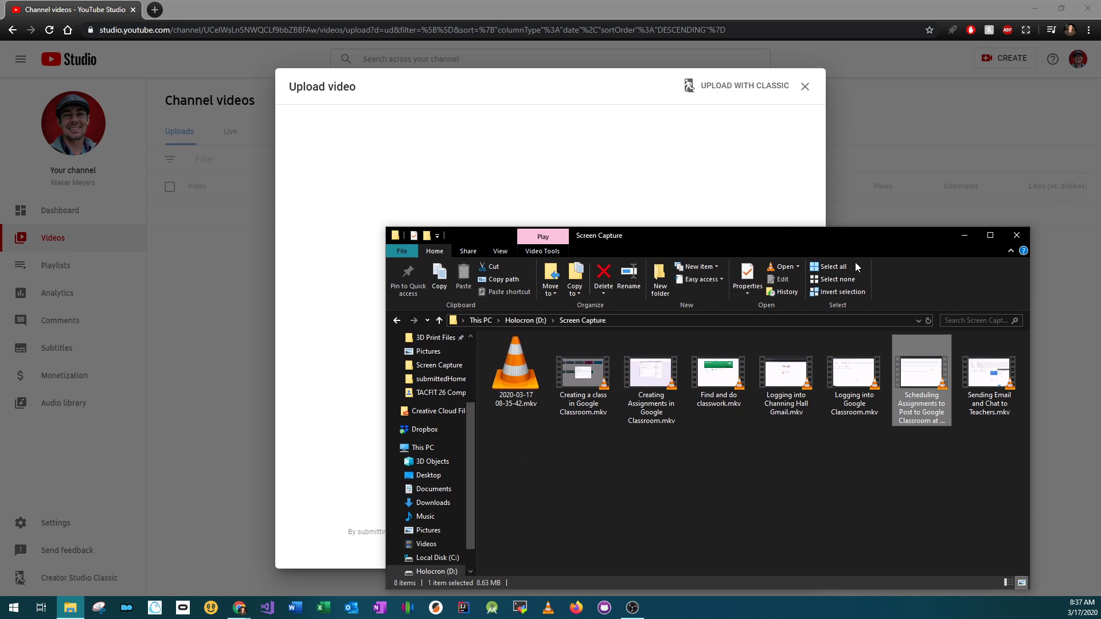
{"action": "left_click_drag", "start_coordinate": [921, 390], "coordinate": [572, 196]}
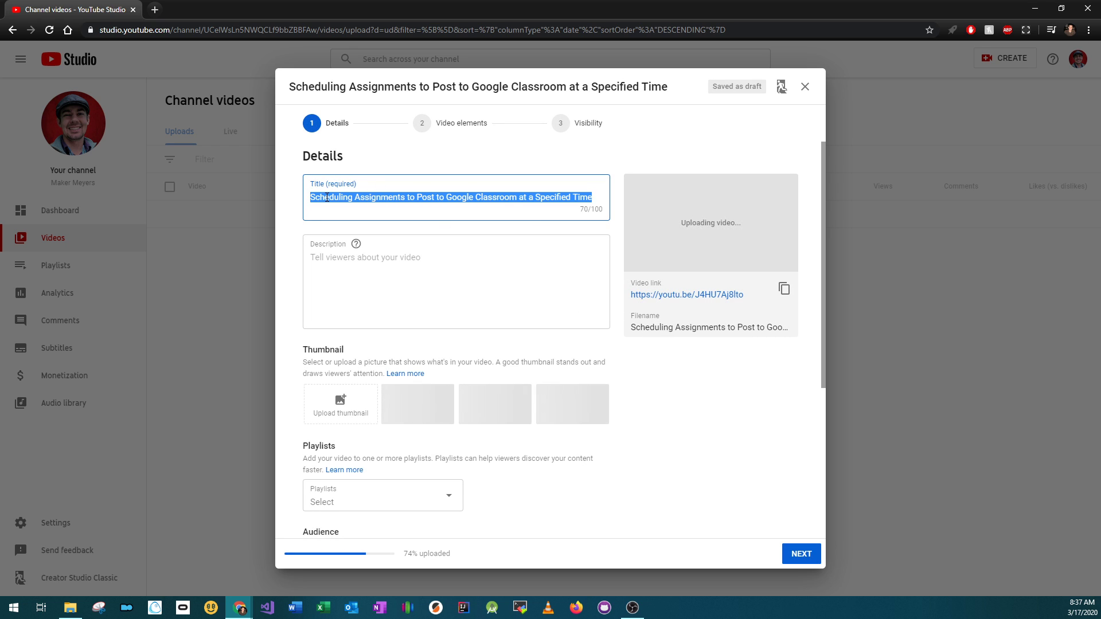
Start the description with 'In this video I show you how to schedule an assignment to go live on Google Classroom at a specific time.'
{"action": "left_click_drag", "start_coordinate": [326, 198], "coordinate": [595, 197]}
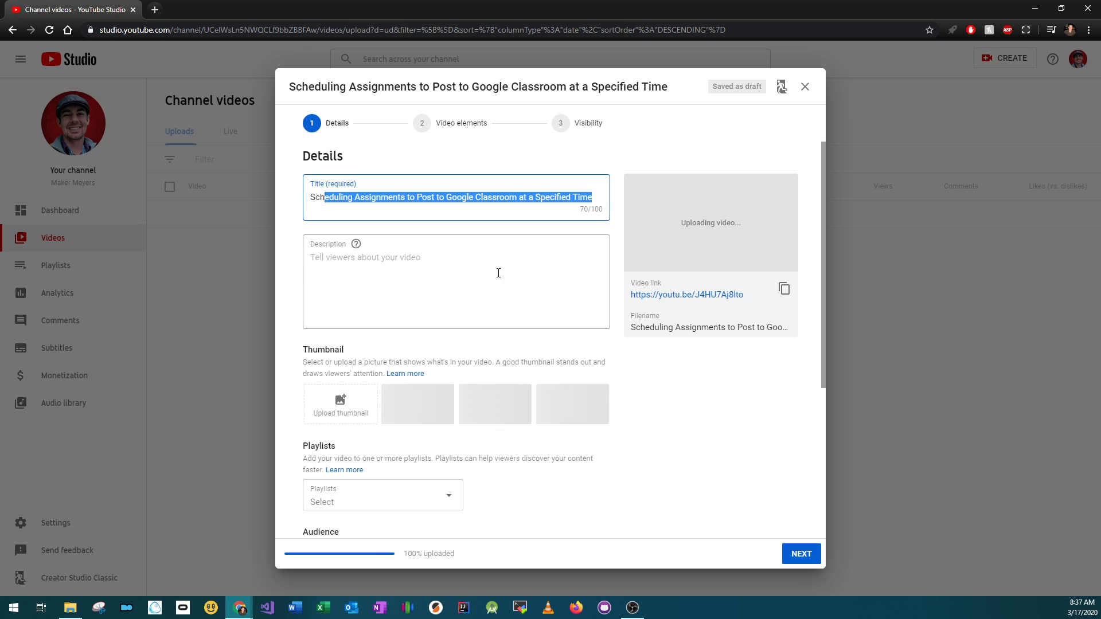
{"action": "left_click", "coordinate": [334, 197]}
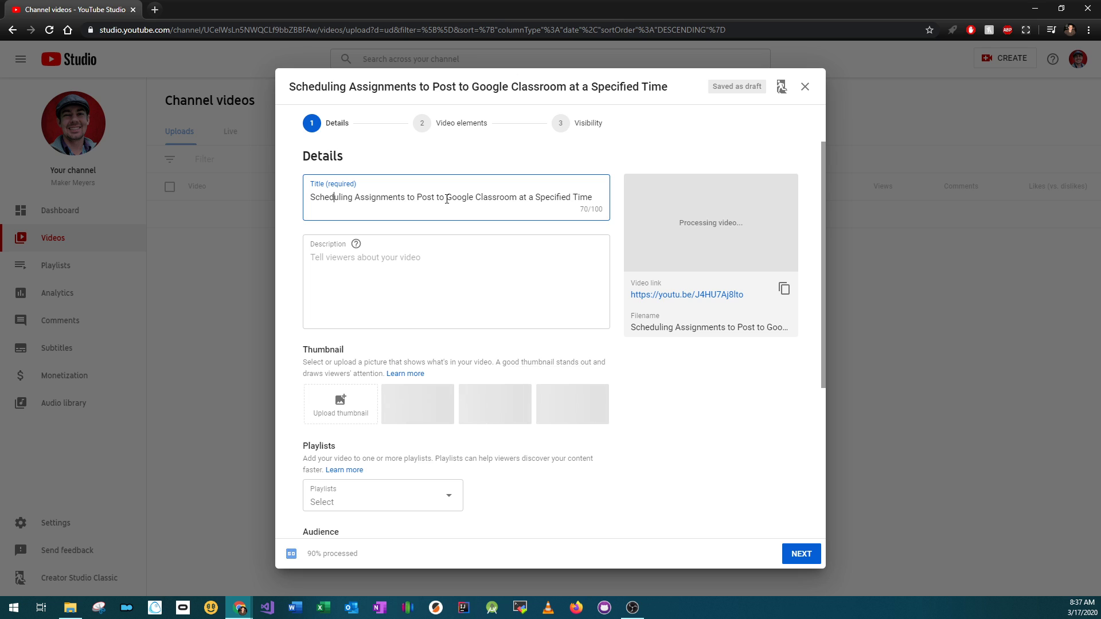
{"action": "left_click", "coordinate": [442, 263]}
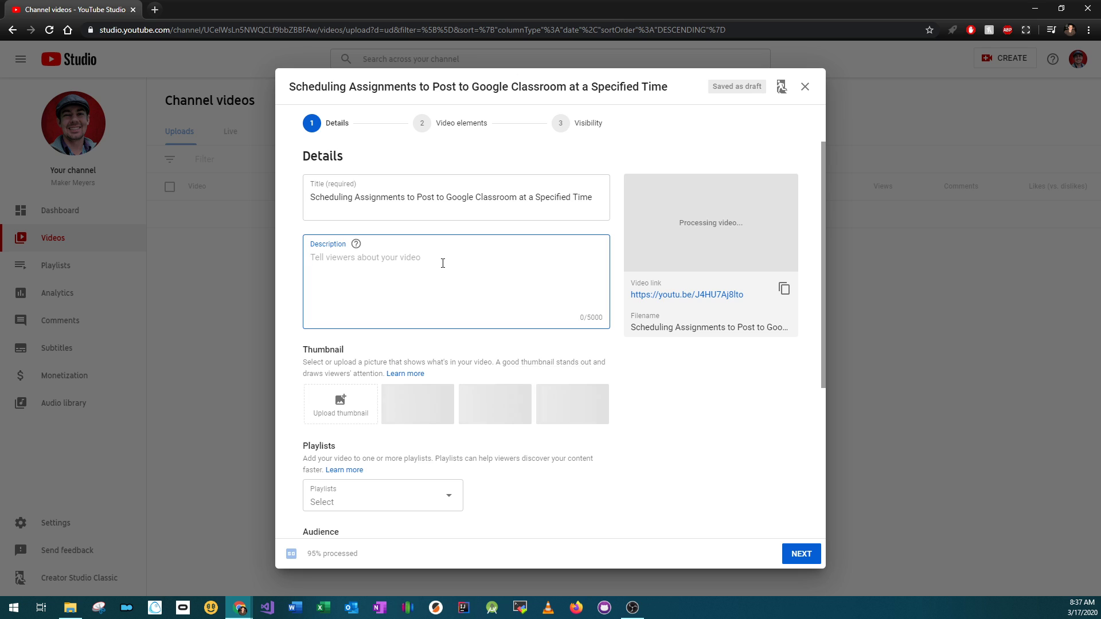
{"action": "type", "text": "In this video I "}
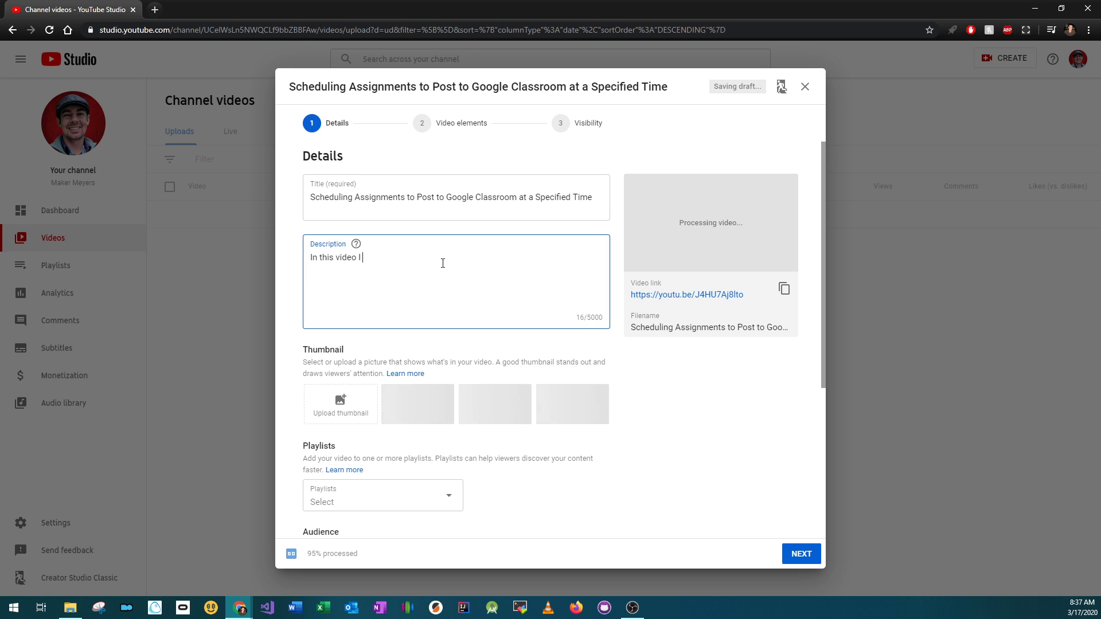
{"action": "type", "text": "show you how to schedule an assignment "}
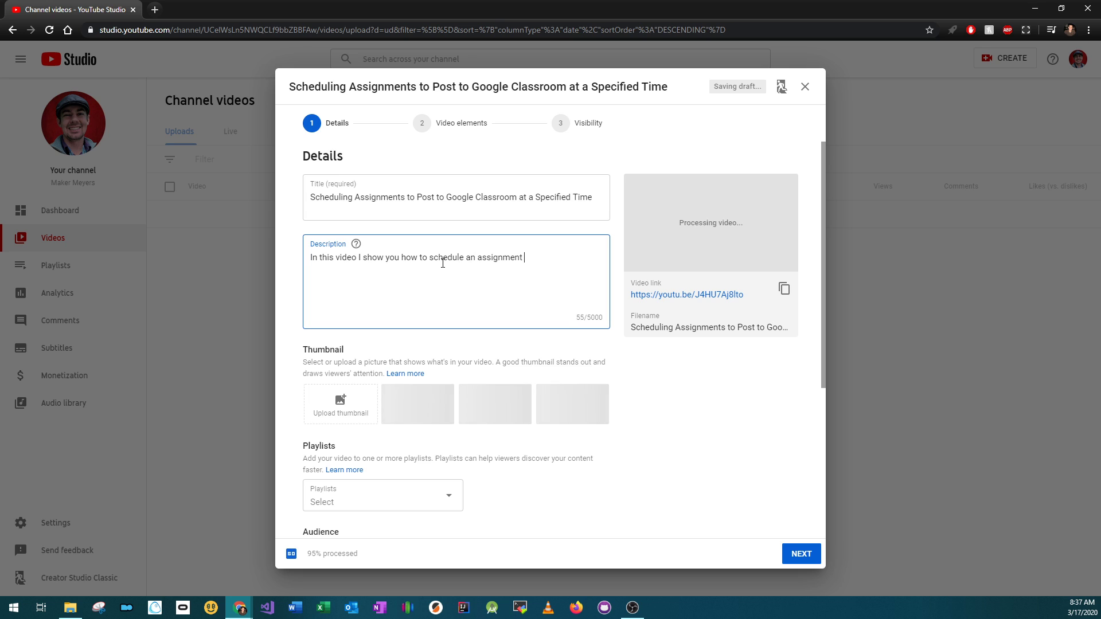
{"action": "type", "text": "to go live on Google Classroom"}
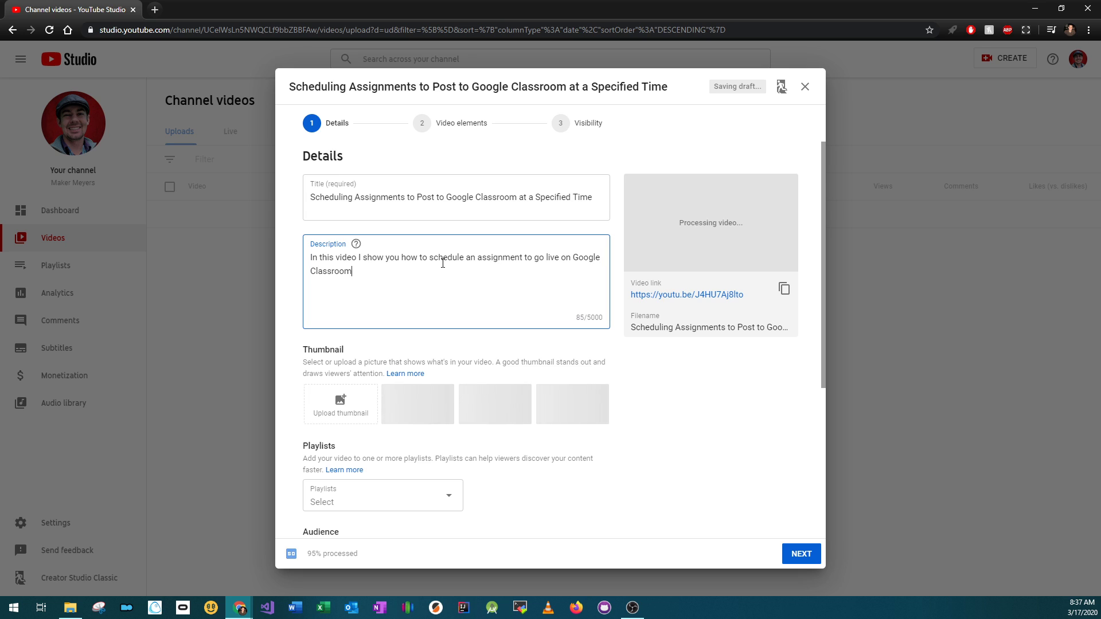
{"action": "type", "text": " at a specific time.  This allows you to "}
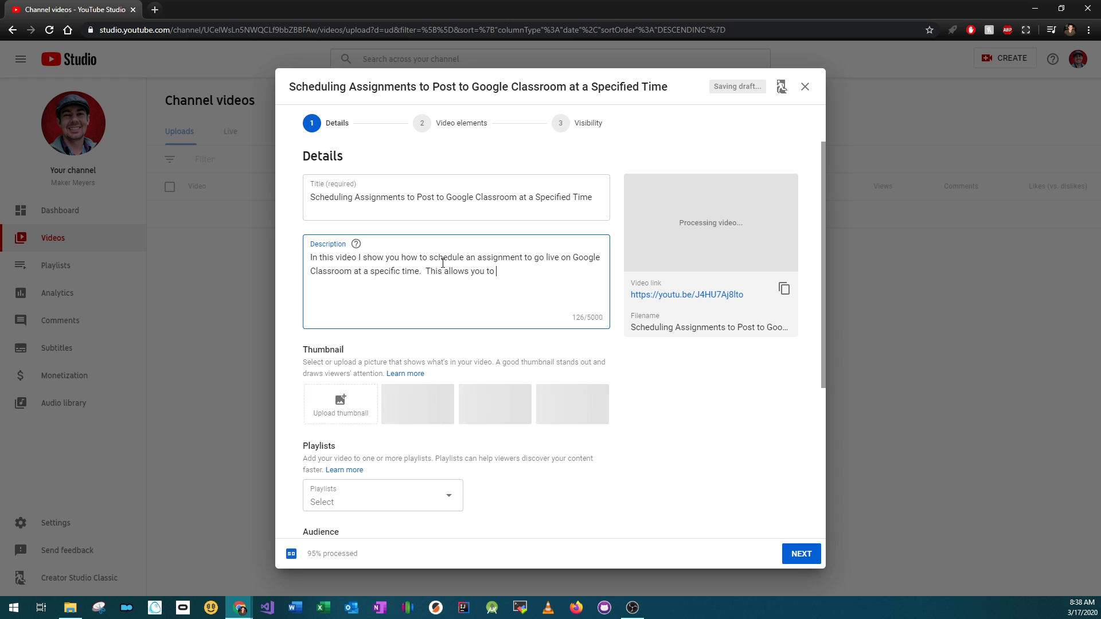
{"action": "type", "text": "crete"}
Finish the description with 'This allows you to create multiple assignments at once but have one post each day.'
{"action": "key", "text": "BackSpace"}
{"action": "type", "text": "ate multiple assignments at onc"}
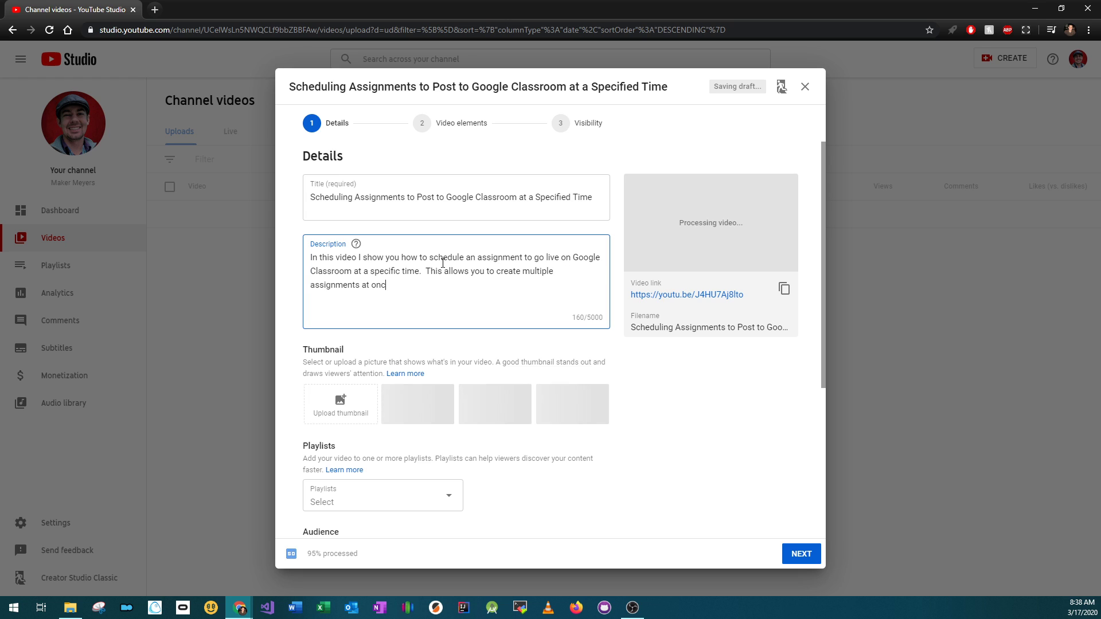
{"action": "type", "text": "e but have one post each day."}
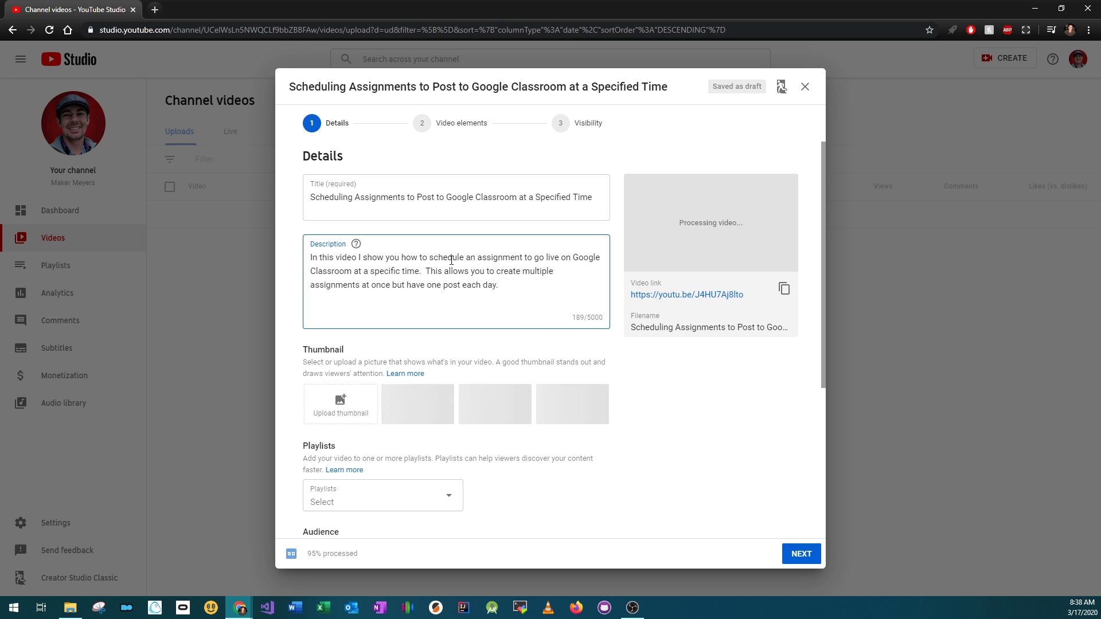
{"action": "left_click", "coordinate": [405, 270]}
{"action": "double_click", "coordinate": [389, 199]}
{"action": "left_click", "coordinate": [435, 258]}
{"action": "double_click", "coordinate": [436, 257]}
{"action": "scroll", "coordinate": [695, 352], "scroll_direction": "down", "scroll_amount": 3}
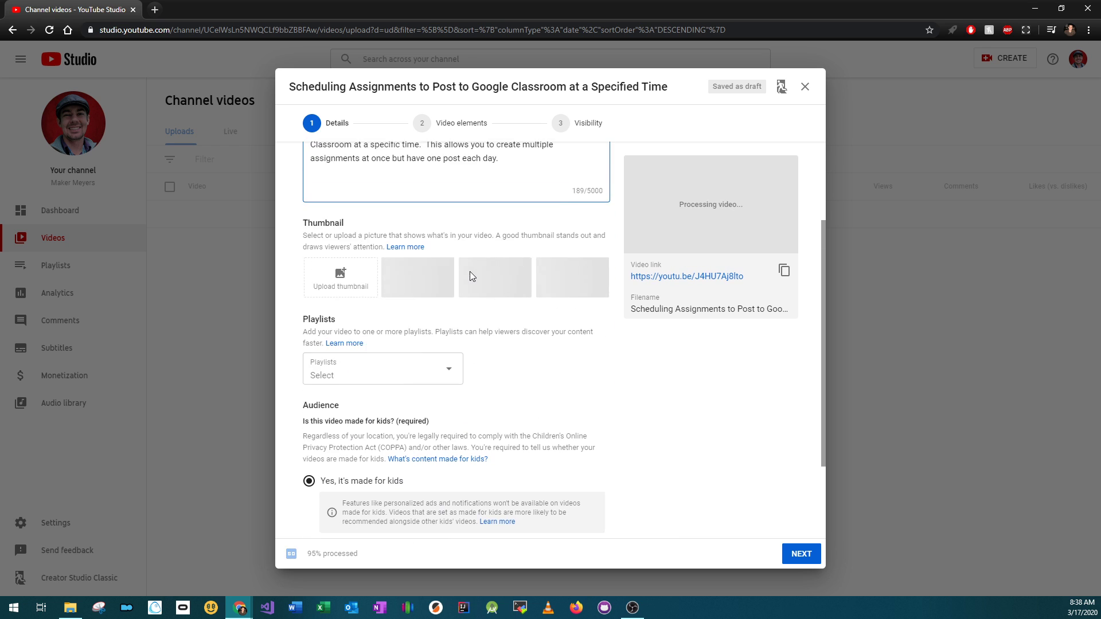
{"action": "scroll", "coordinate": [469, 275], "scroll_direction": "up", "scroll_amount": 1}
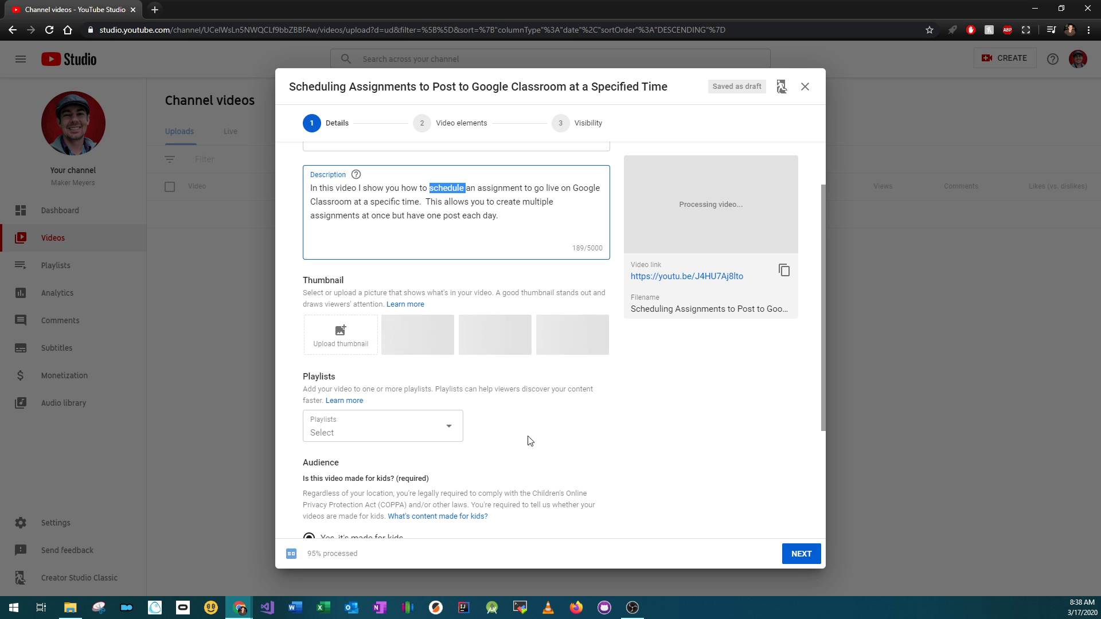
Add the video to the Online School Teacher Tutorials playlist
{"action": "left_click", "coordinate": [396, 433]}
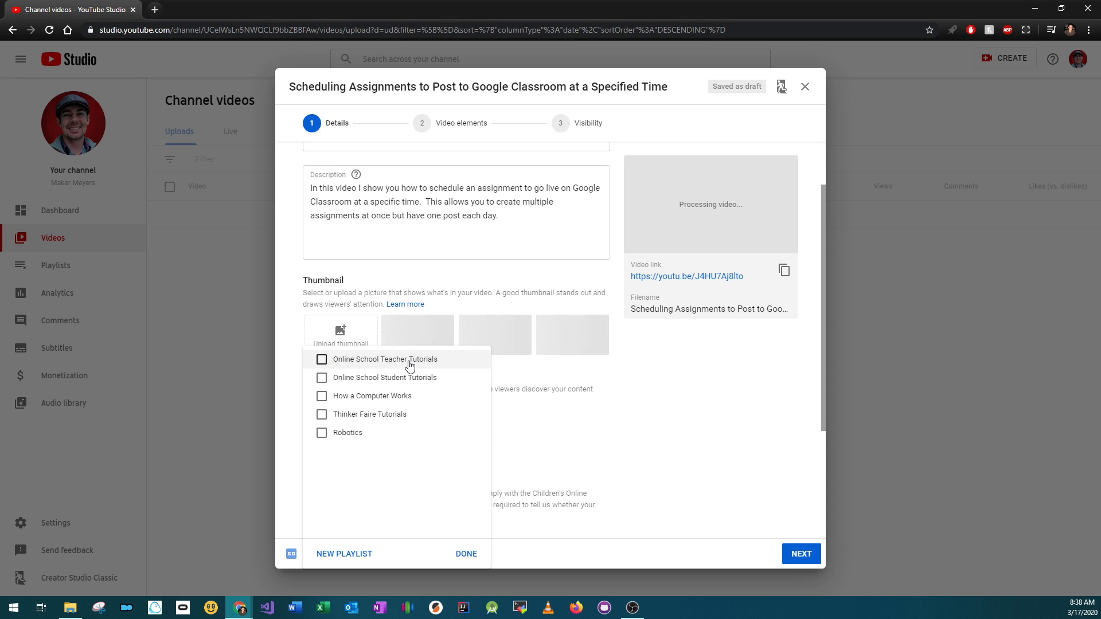
{"action": "left_click", "coordinate": [347, 364]}
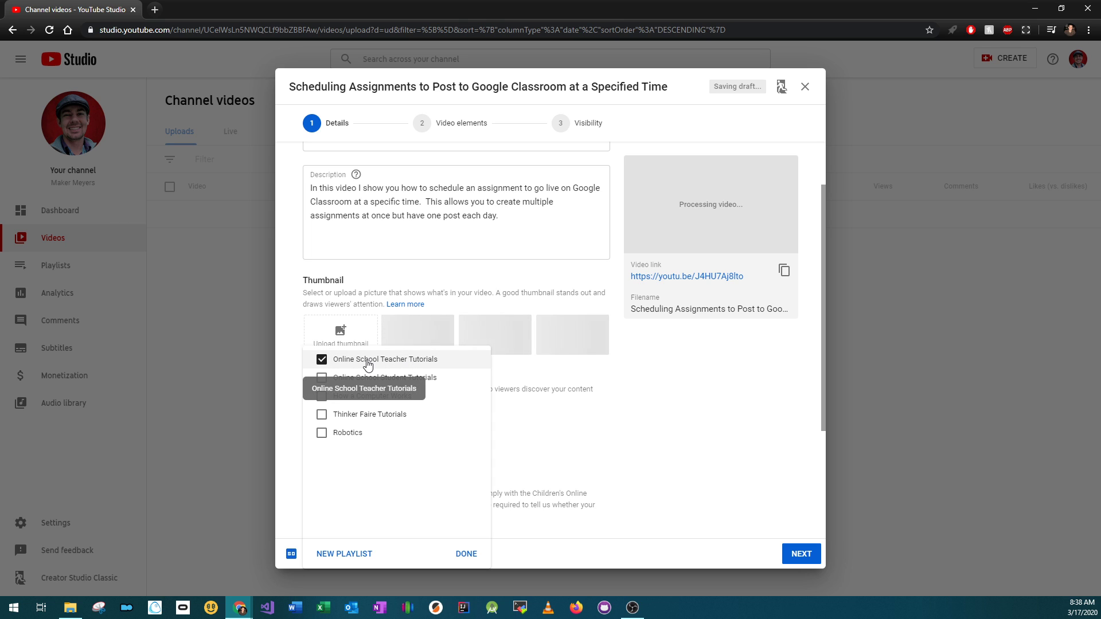
{"action": "left_click", "coordinate": [546, 442]}
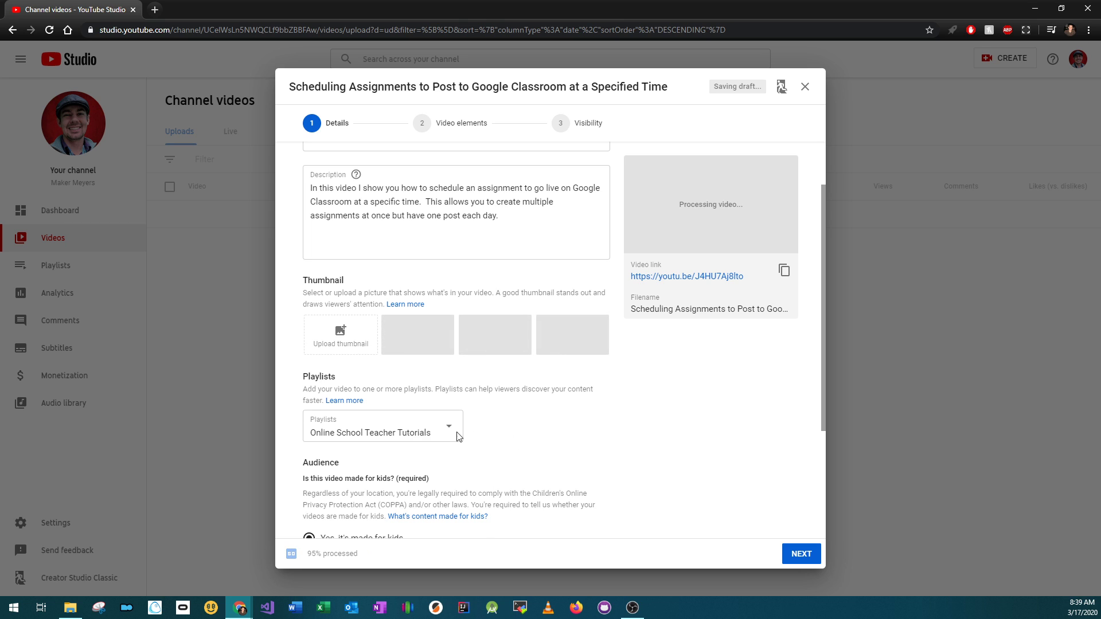
{"action": "left_click", "coordinate": [370, 430]}
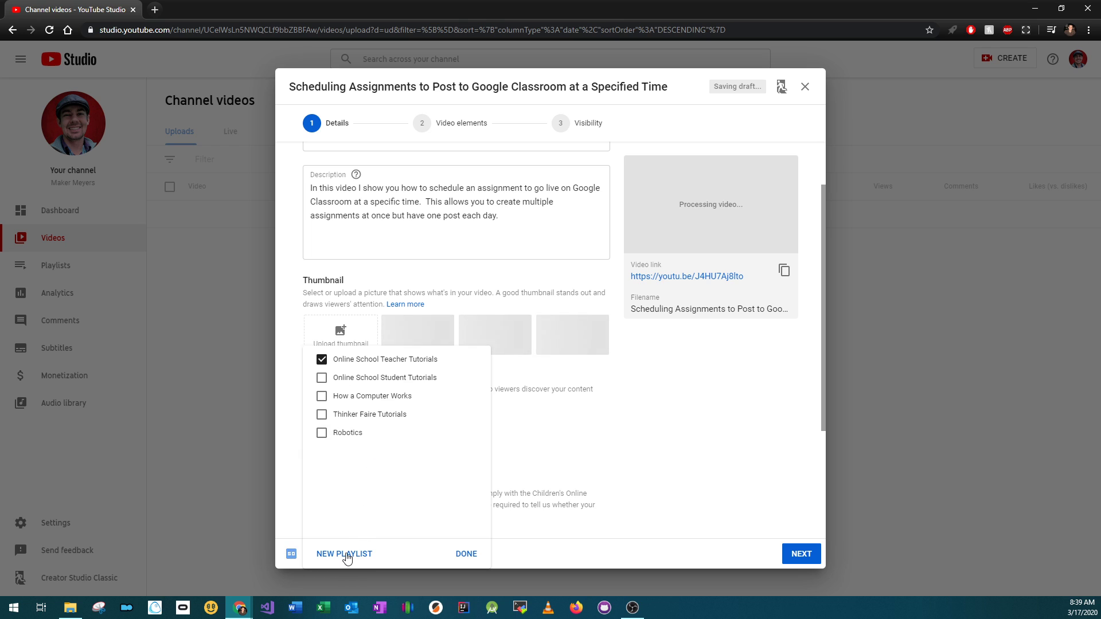
{"action": "left_click", "coordinate": [609, 442]}
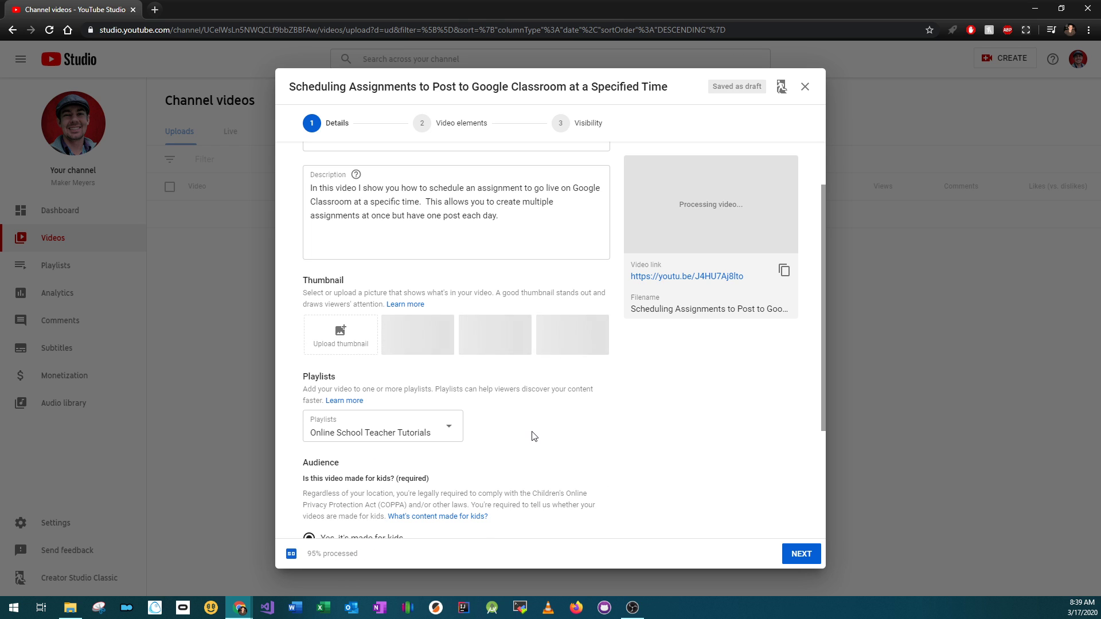
Set the audience to 'No, it's not made for kids' and expand the Age restriction options
{"action": "scroll", "coordinate": [528, 444], "scroll_direction": "down", "scroll_amount": 3}
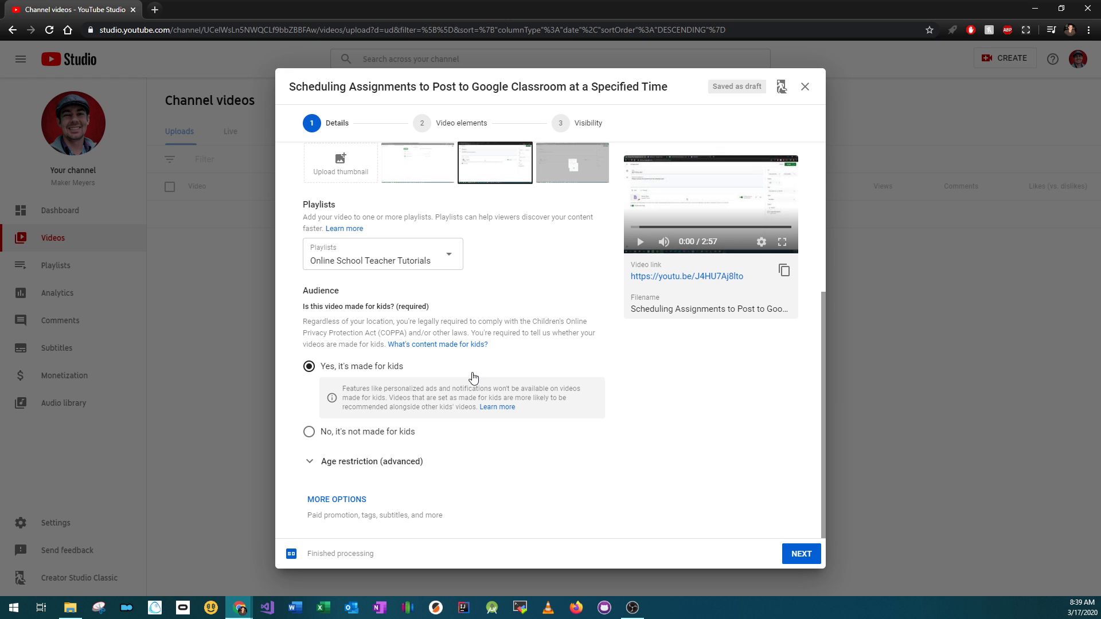
{"action": "left_click", "coordinate": [352, 433]}
{"action": "left_click", "coordinate": [367, 461]}
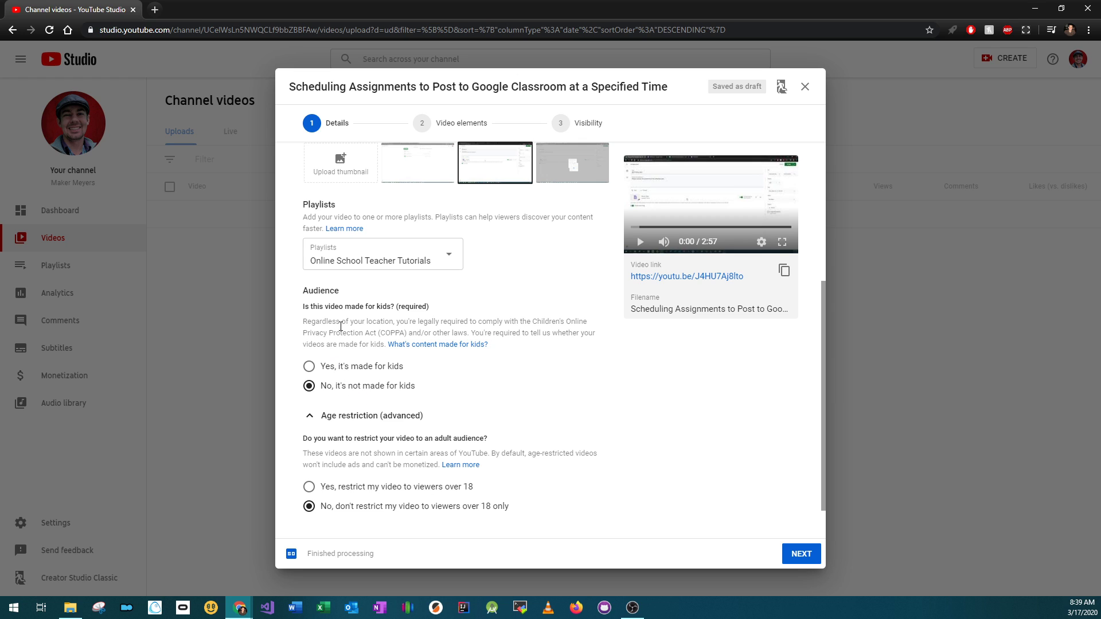
{"action": "left_click", "coordinate": [362, 367]}
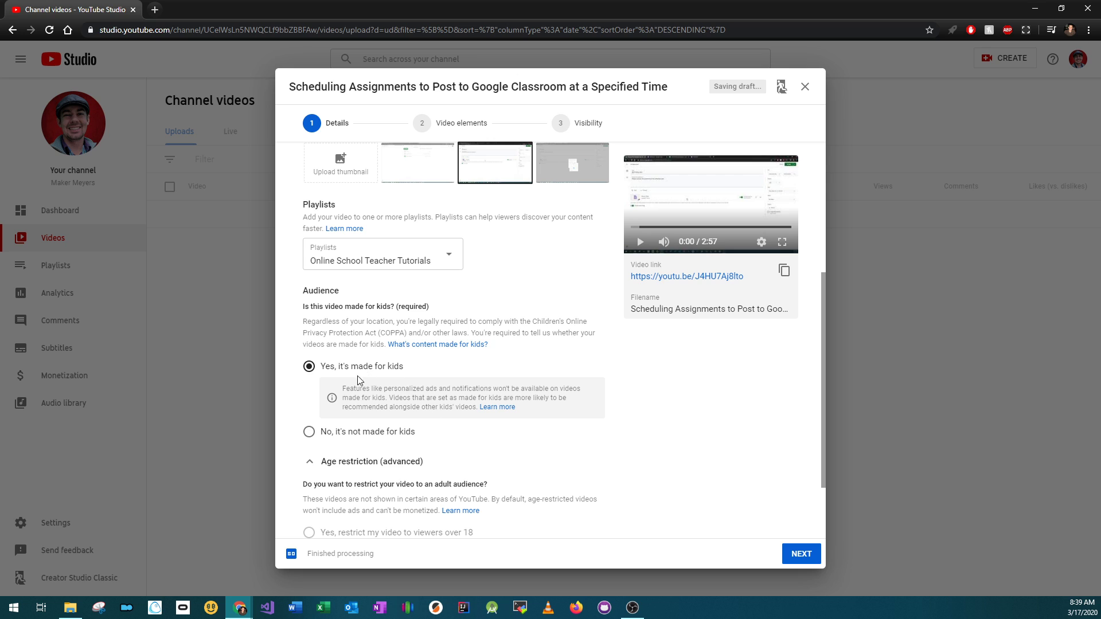
{"action": "left_click", "coordinate": [370, 432]}
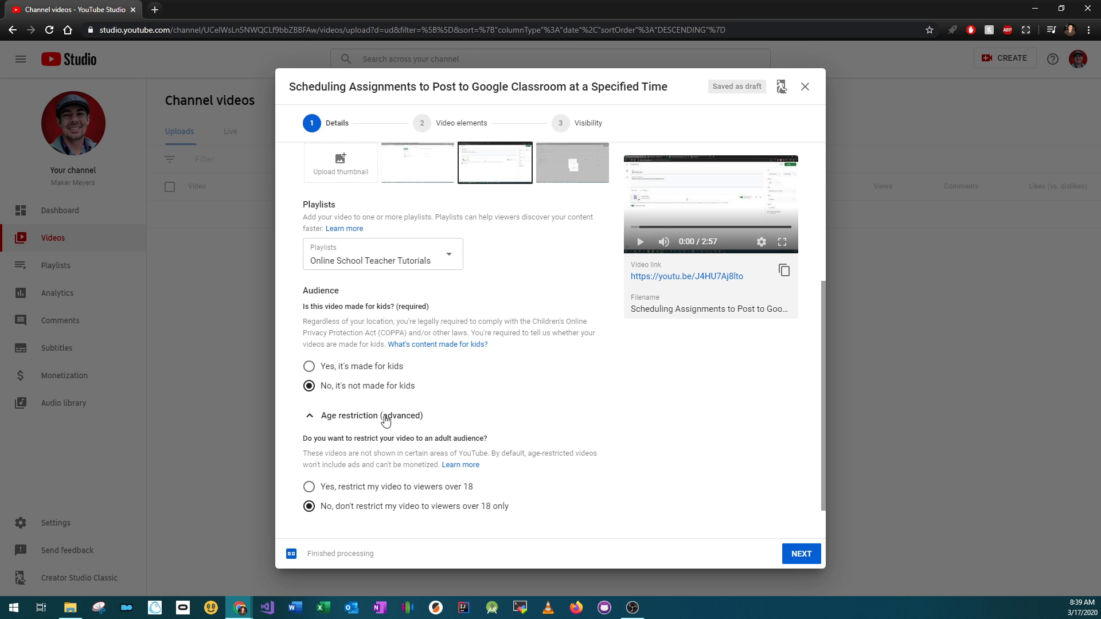
Preview the uploaded video in the player beside the details form
{"action": "scroll", "coordinate": [606, 434], "scroll_direction": "down", "scroll_amount": 1}
{"action": "scroll", "coordinate": [611, 437], "scroll_direction": "up", "scroll_amount": 1}
{"action": "scroll", "coordinate": [625, 441], "scroll_direction": "down", "scroll_amount": 1}
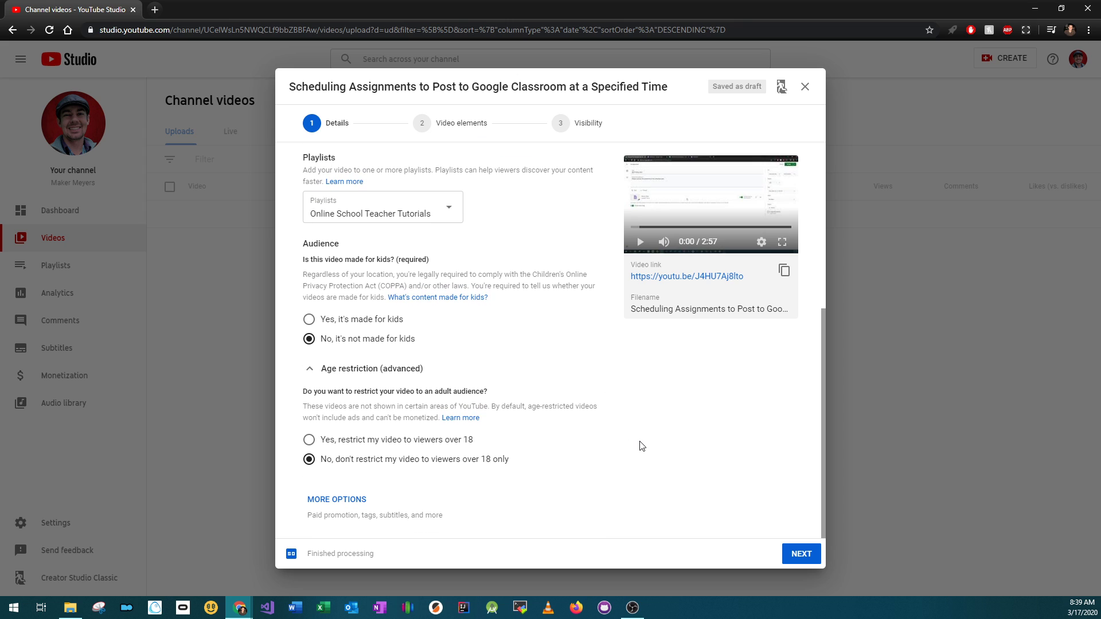
{"action": "scroll", "coordinate": [640, 445], "scroll_direction": "up", "scroll_amount": 3}
{"action": "scroll", "coordinate": [676, 432], "scroll_direction": "down", "scroll_amount": 3}
{"action": "left_click", "coordinate": [633, 245]}
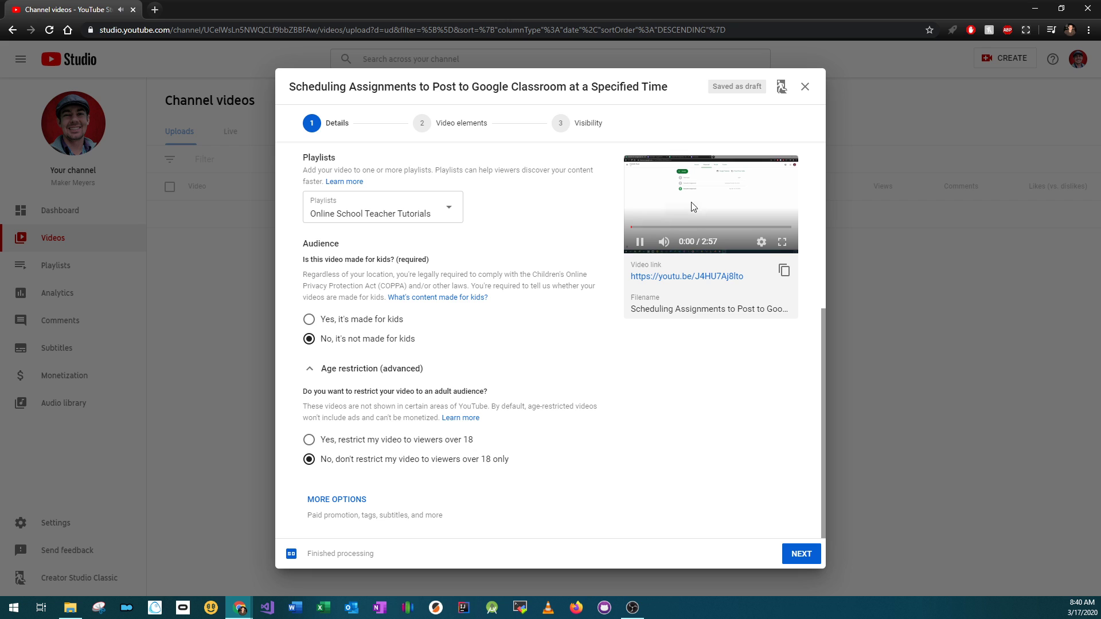
{"action": "left_click", "coordinate": [639, 242]}
{"action": "scroll", "coordinate": [494, 334], "scroll_direction": "up", "scroll_amount": 4}
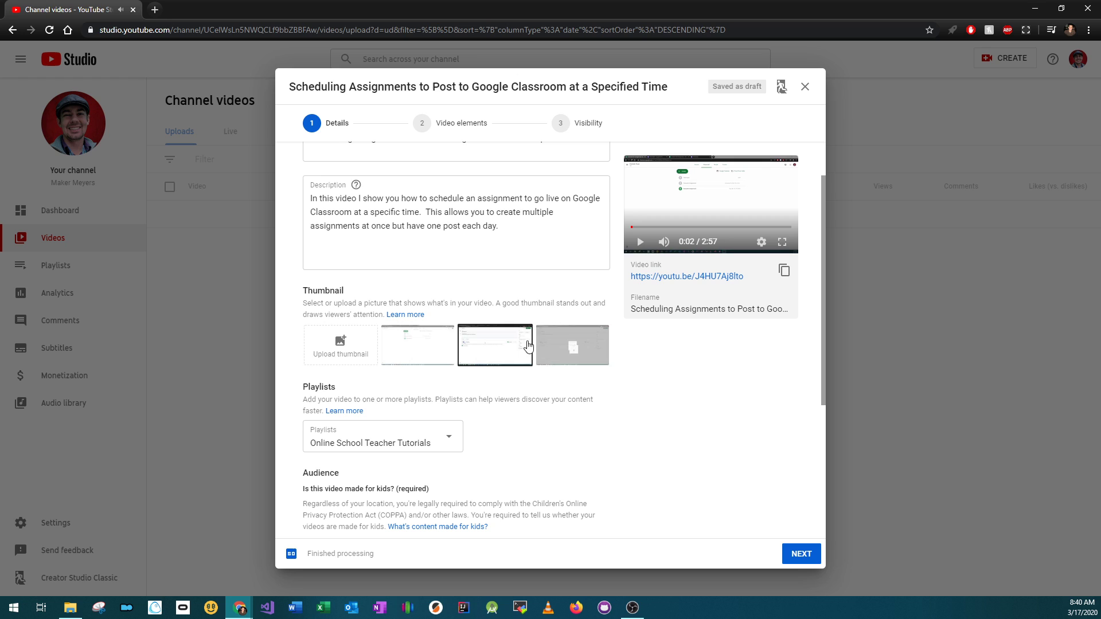
Choose the first auto-generated thumbnail for the video
{"action": "left_click", "coordinate": [434, 347]}
{"action": "left_click", "coordinate": [496, 347]}
{"action": "left_click", "coordinate": [423, 346]}
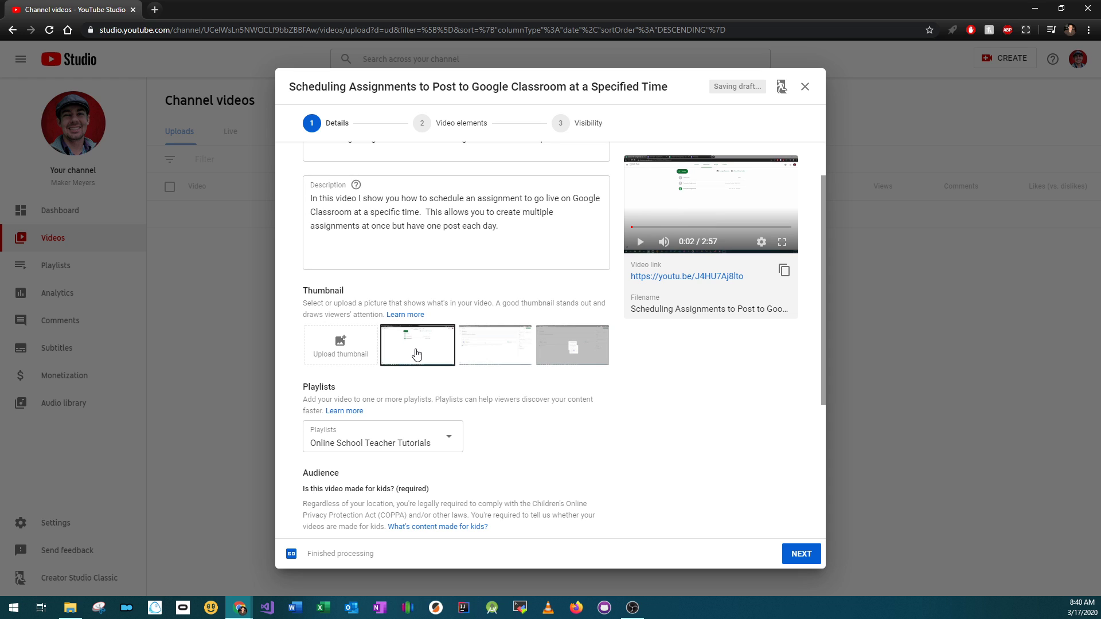
Move past the Video elements page to the Visibility step without adding an end screen or cards
{"action": "left_click", "coordinate": [801, 548]}
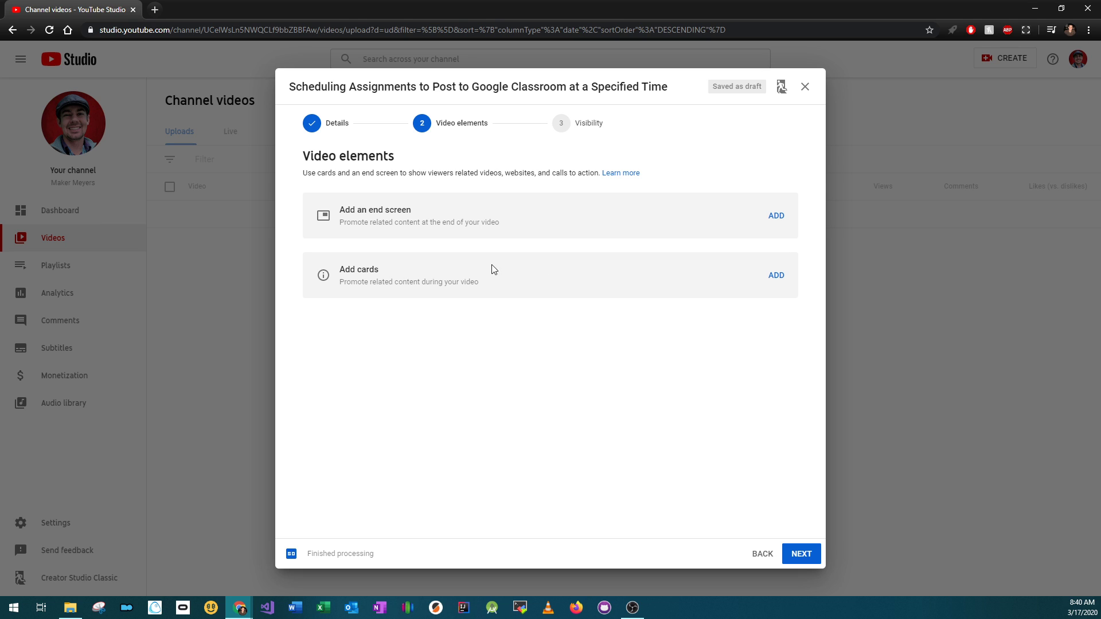
{"action": "left_click_drag", "start_coordinate": [339, 207], "coordinate": [437, 224]}
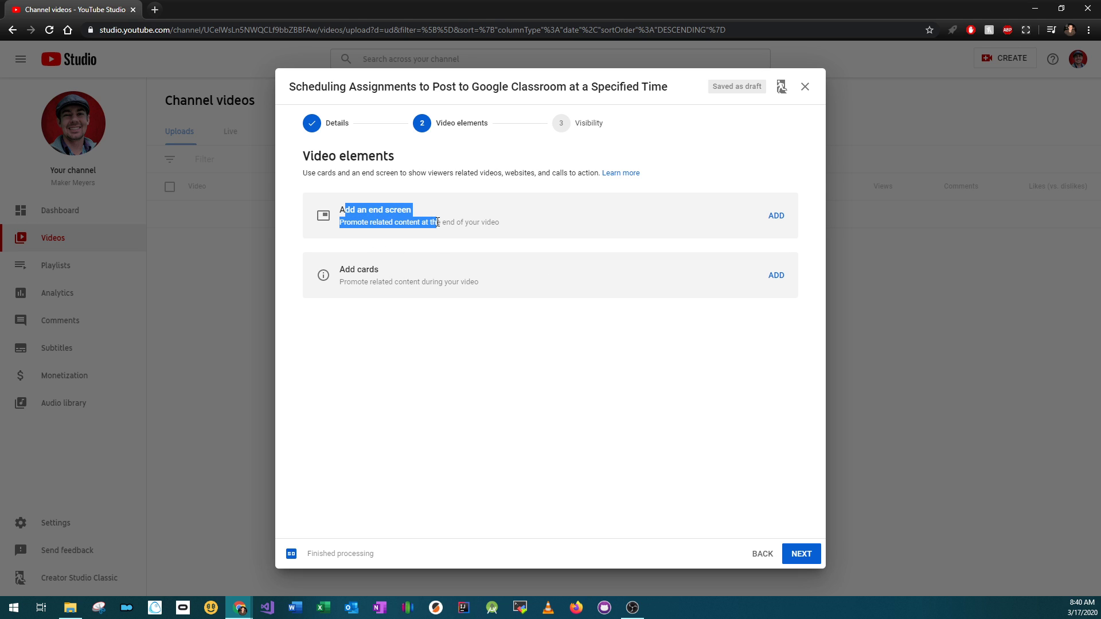
{"action": "left_click", "coordinate": [533, 228]}
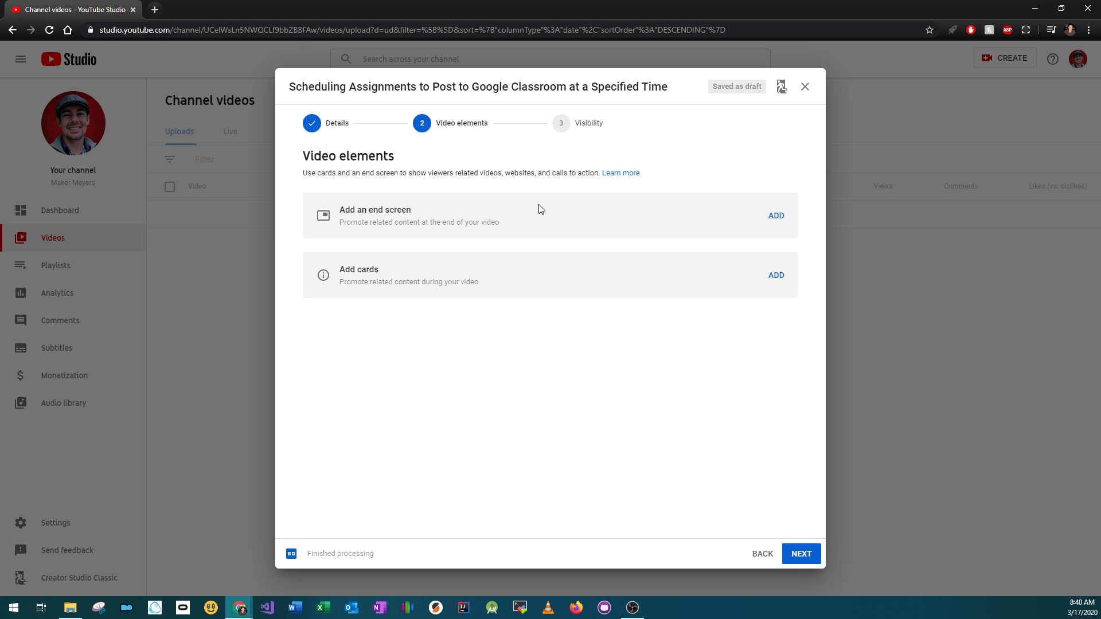
{"action": "left_click", "coordinate": [800, 553]}
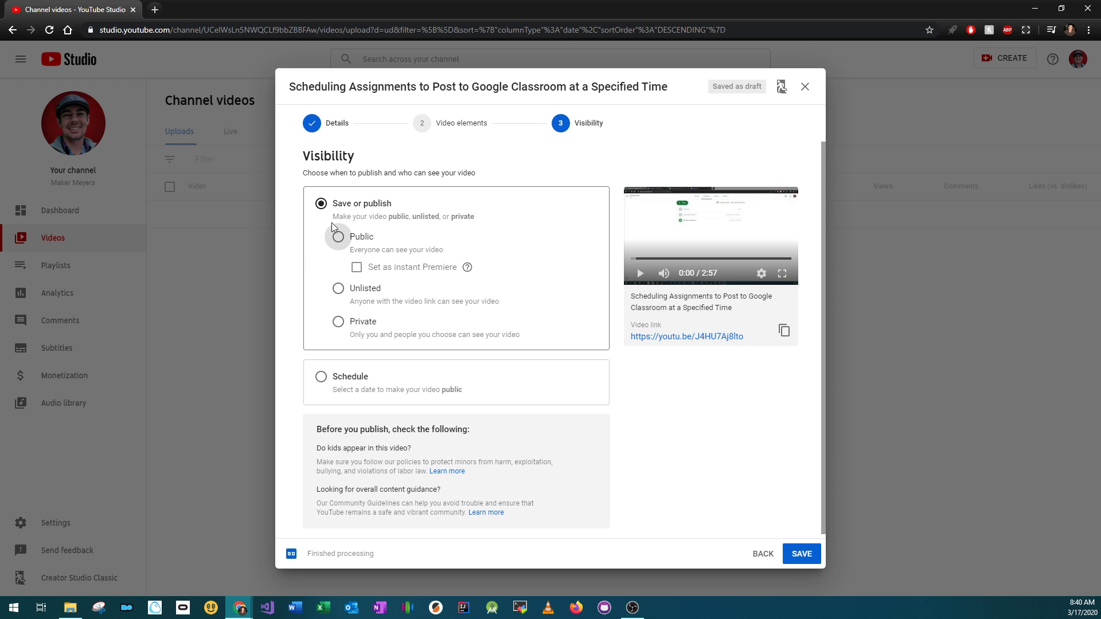
Try the Public, Unlisted, Private and Schedule visibility options in turn
{"action": "left_click", "coordinate": [338, 238]}
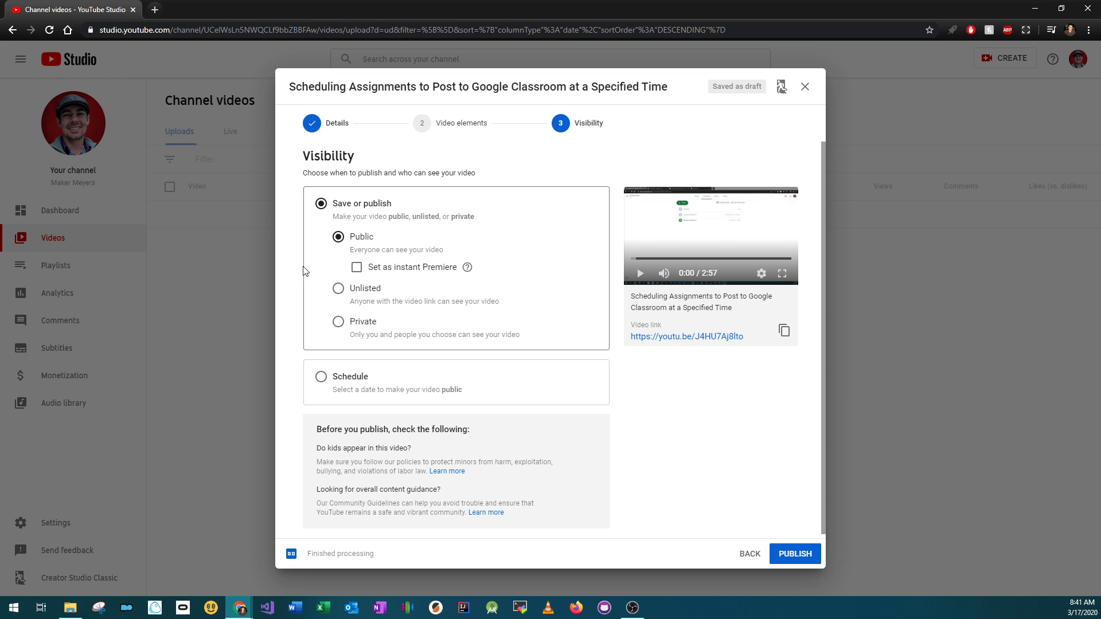
{"action": "left_click", "coordinate": [339, 288]}
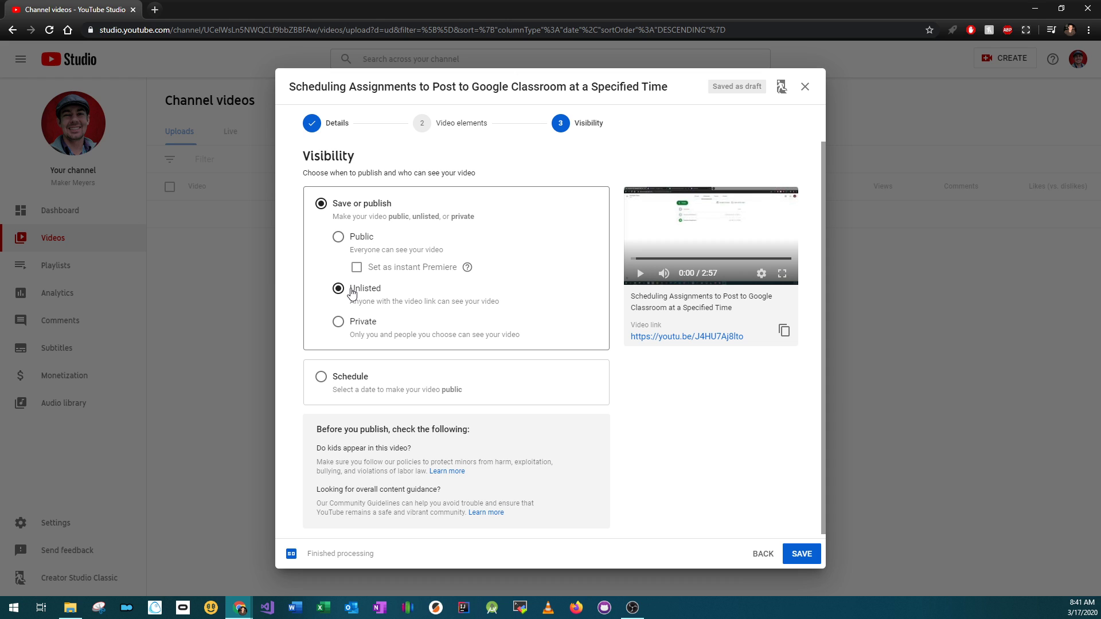
{"action": "left_click", "coordinate": [339, 324]}
{"action": "left_click", "coordinate": [338, 380]}
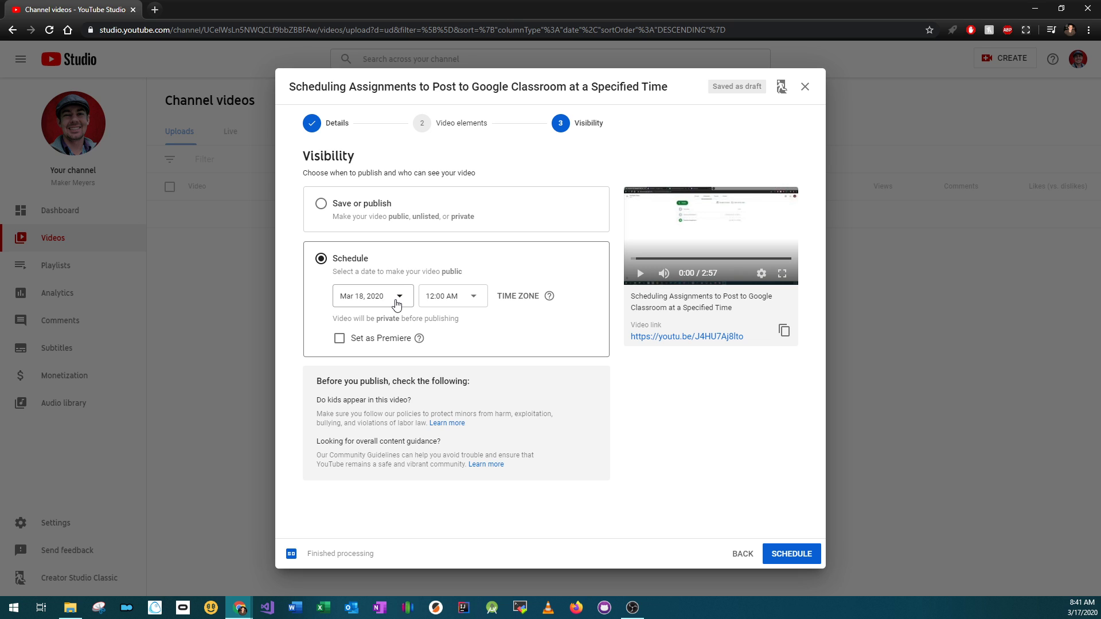
{"action": "left_click", "coordinate": [373, 205]}
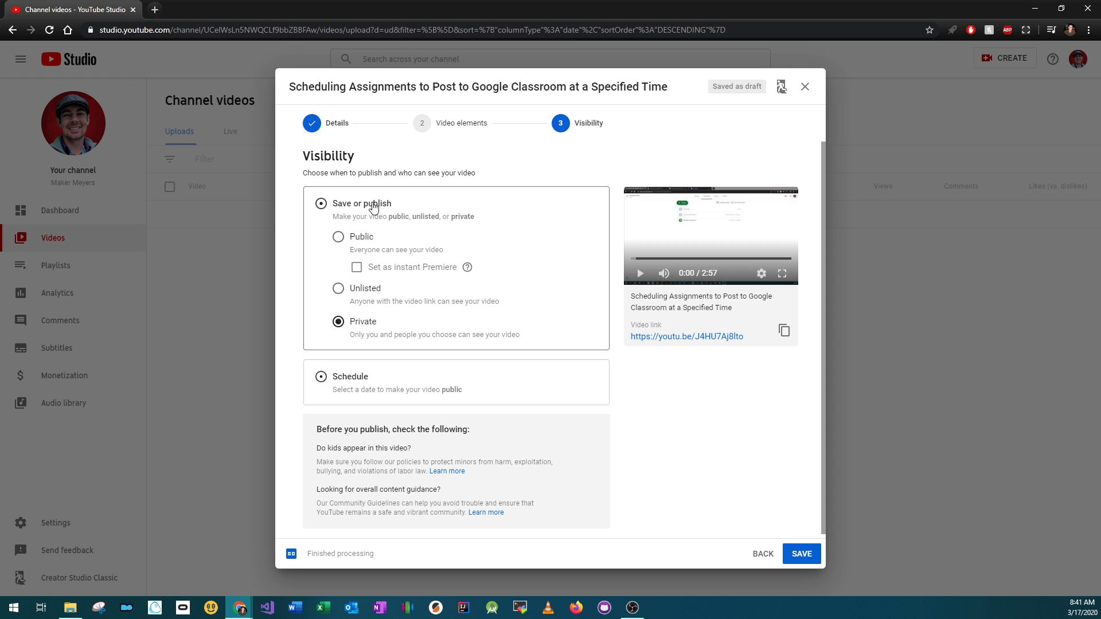
Set the video's visibility to Public and publish it
{"action": "left_click", "coordinate": [338, 238]}
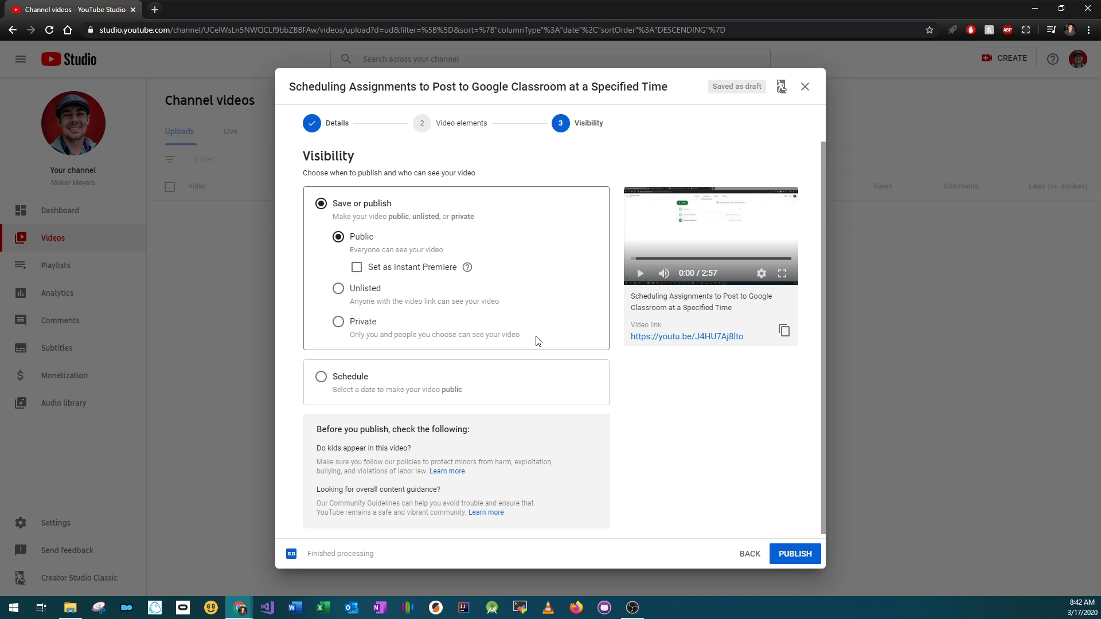
{"action": "left_click", "coordinate": [795, 553]}
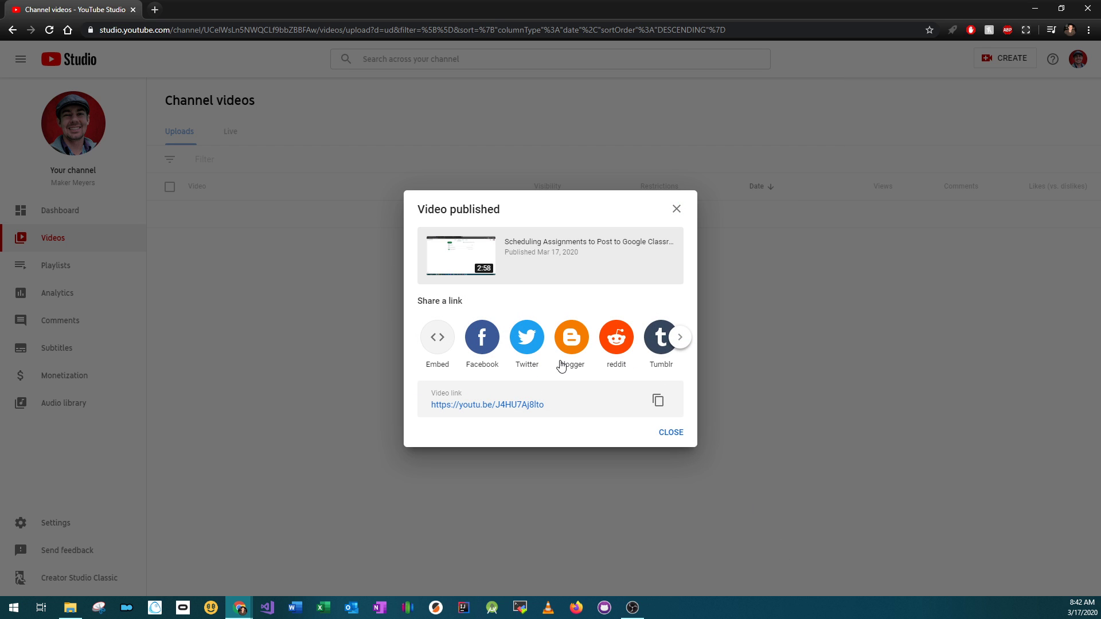
Open the published video's link in a new browser tab and play it
{"action": "left_click_drag", "start_coordinate": [556, 405], "coordinate": [378, 405]}
{"action": "left_click", "coordinate": [418, 417]}
{"action": "middle_click", "coordinate": [473, 405]}
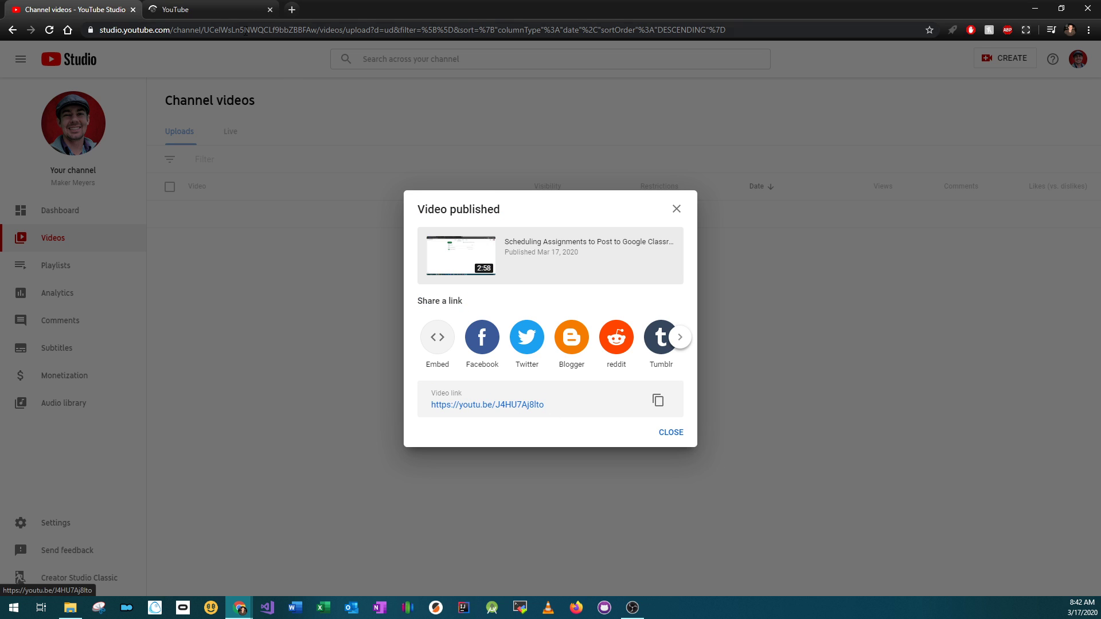
{"action": "left_click", "coordinate": [214, 9]}
{"action": "scroll", "coordinate": [579, 293], "scroll_direction": "down", "scroll_amount": 7}
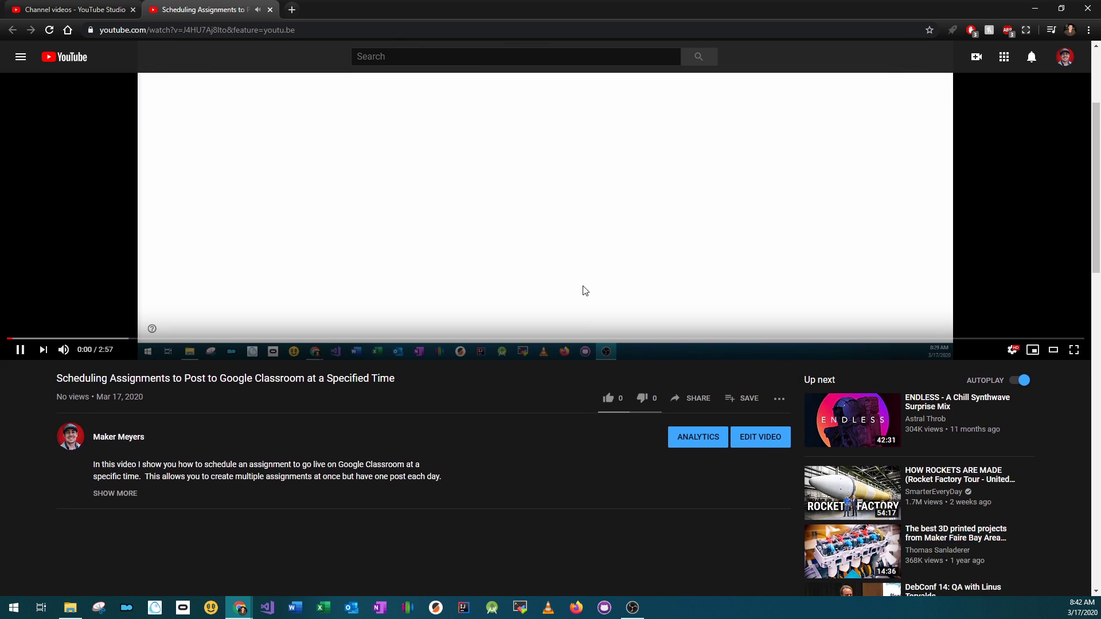
{"action": "scroll", "coordinate": [579, 279], "scroll_direction": "up", "scroll_amount": 7}
{"action": "left_click", "coordinate": [575, 279]}
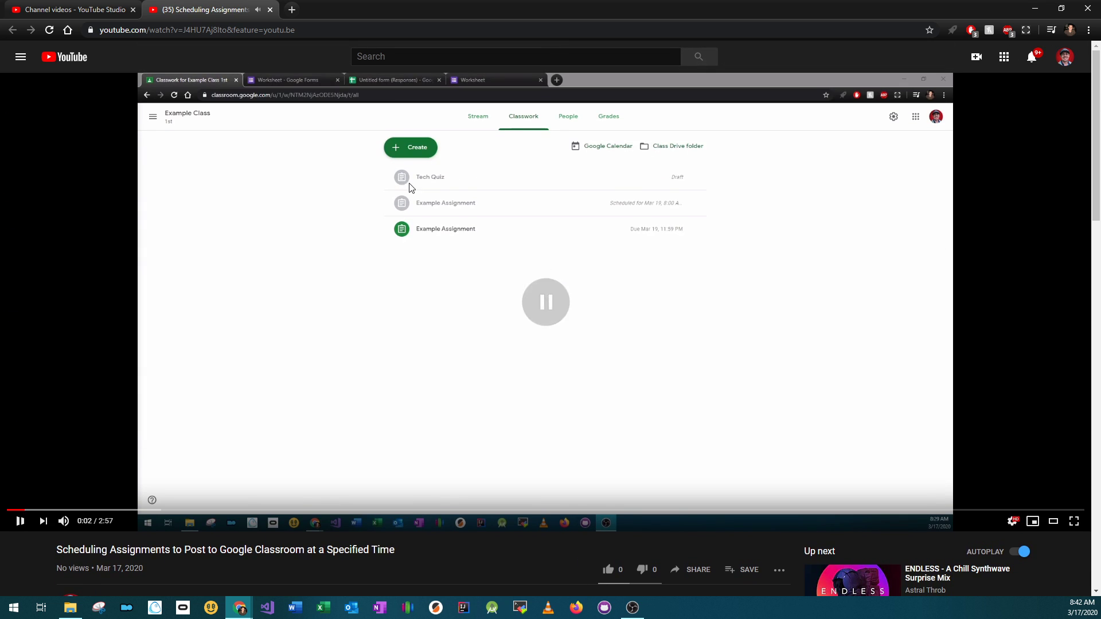
Close the video tab and dismiss the Video published dialog to return to the channel videos list
{"action": "left_click", "coordinate": [270, 10]}
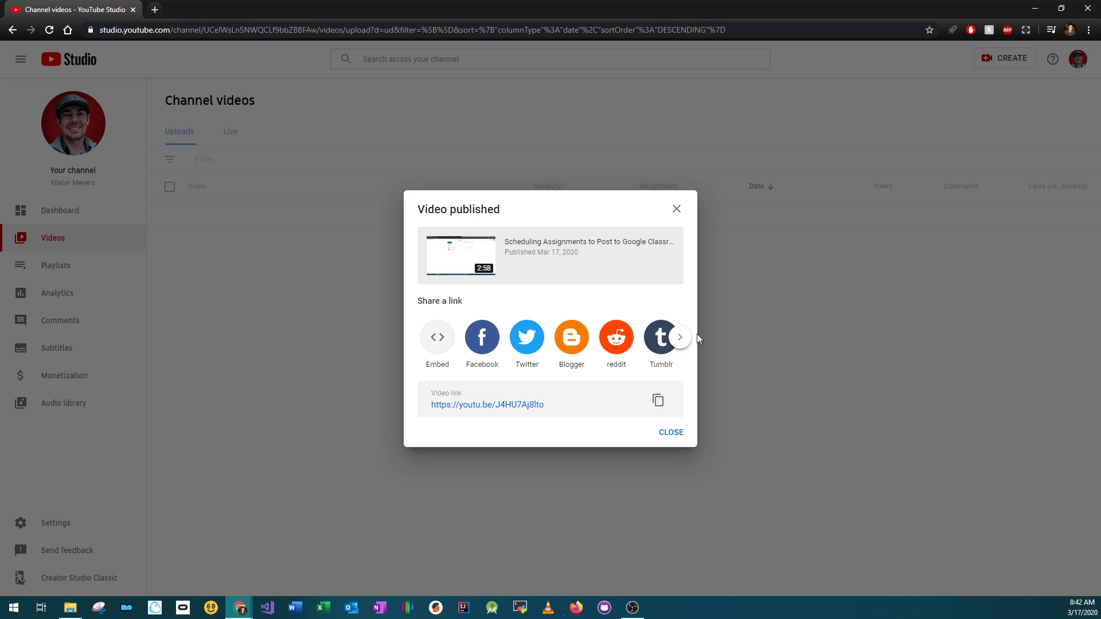
{"action": "left_click", "coordinate": [669, 434]}
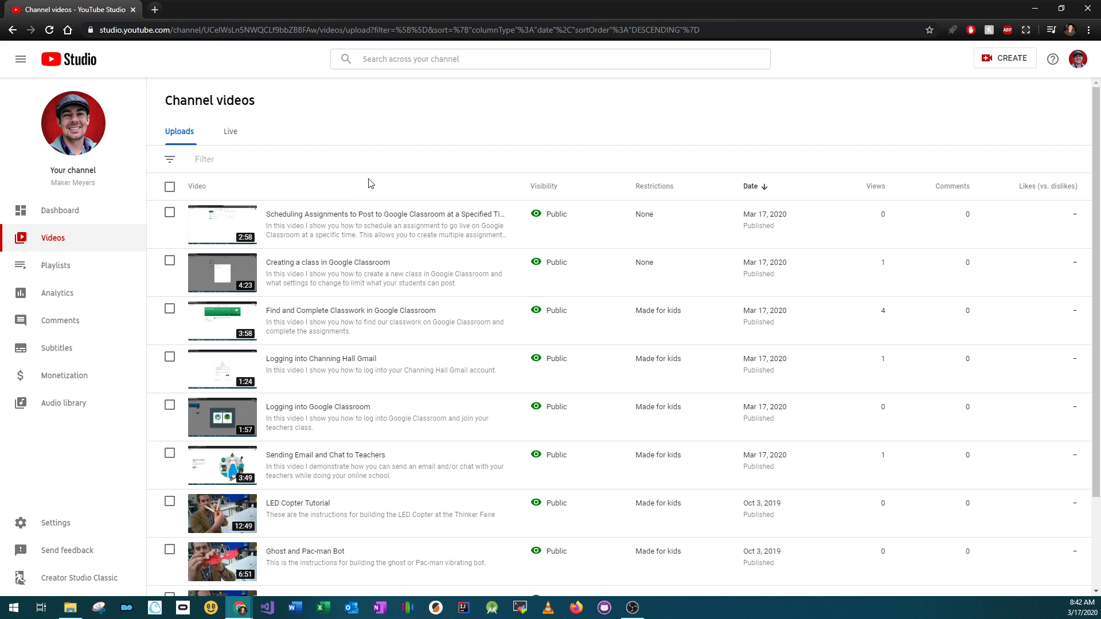